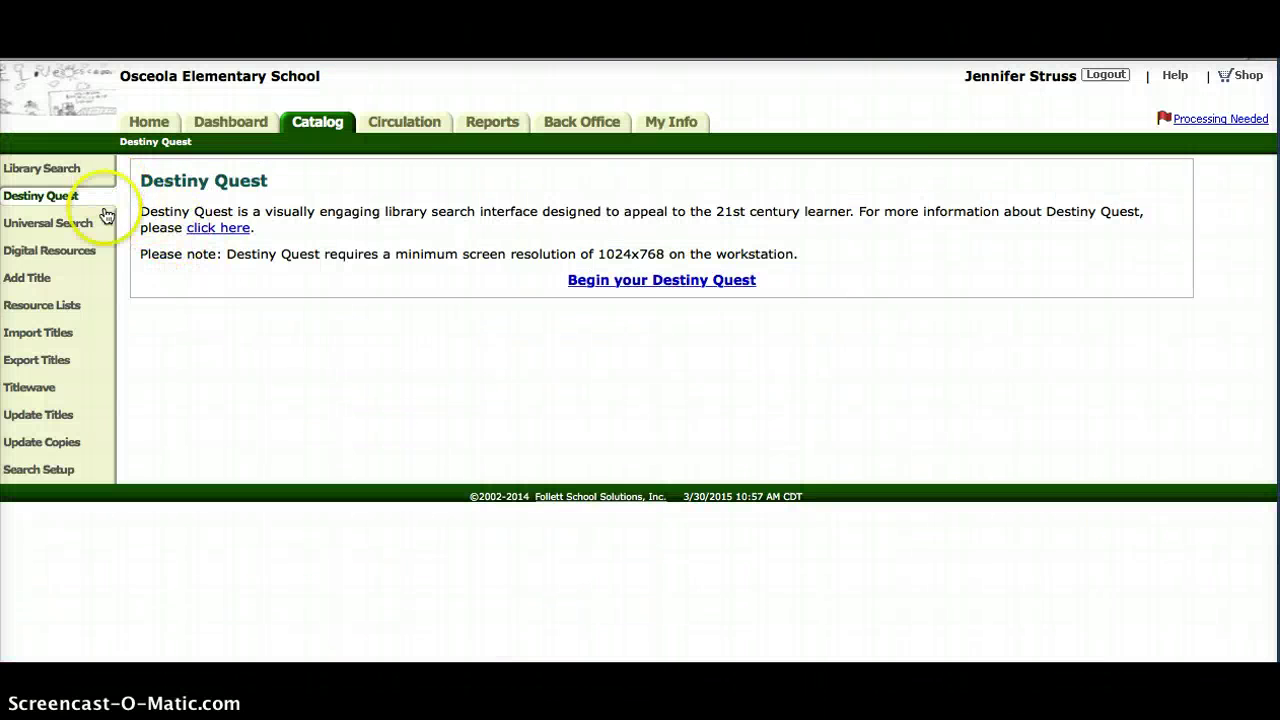
- Start a new resource list named "Polar bears" with the description "resources for polar bear report"
left_click(40, 312)
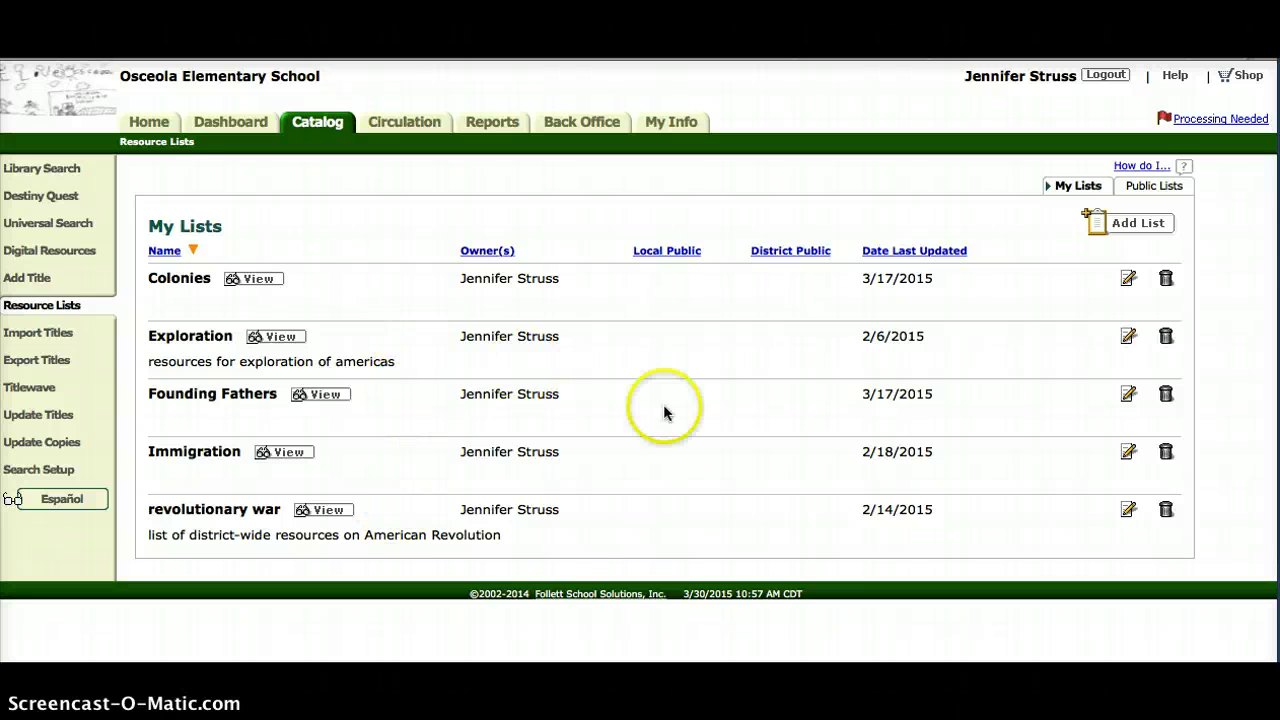
left_click(1135, 225)
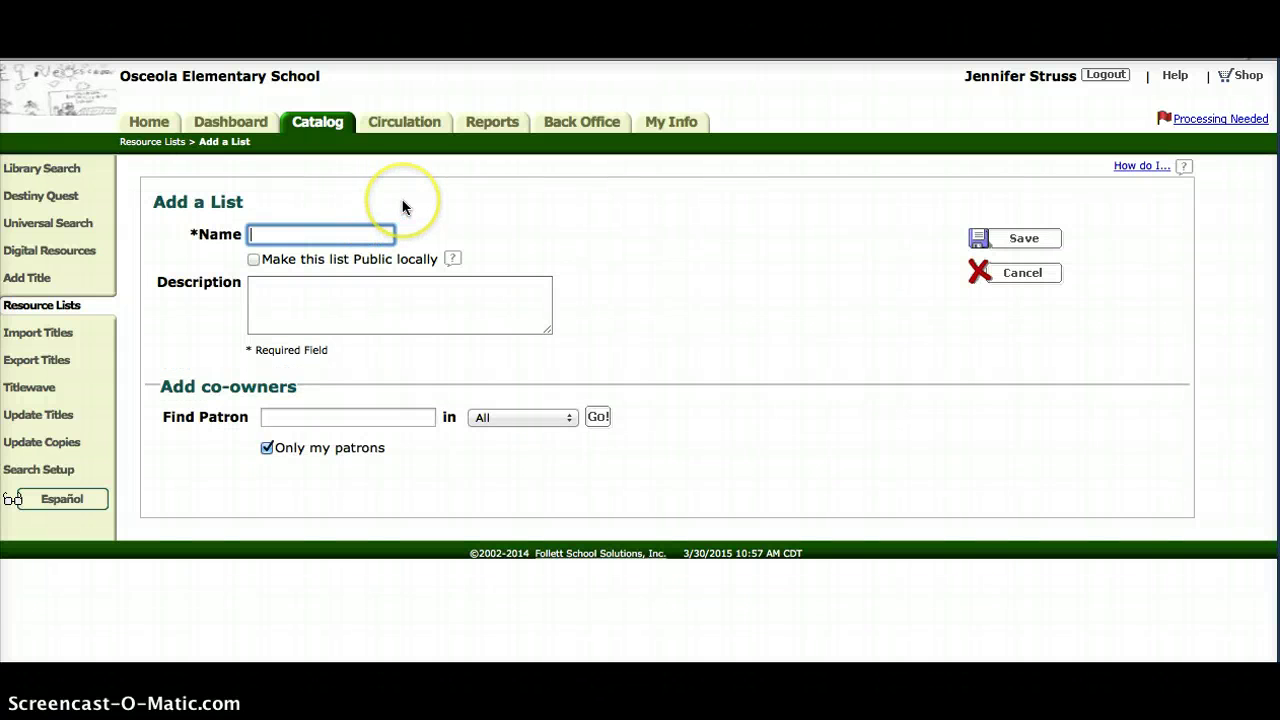
type("Polar bears")
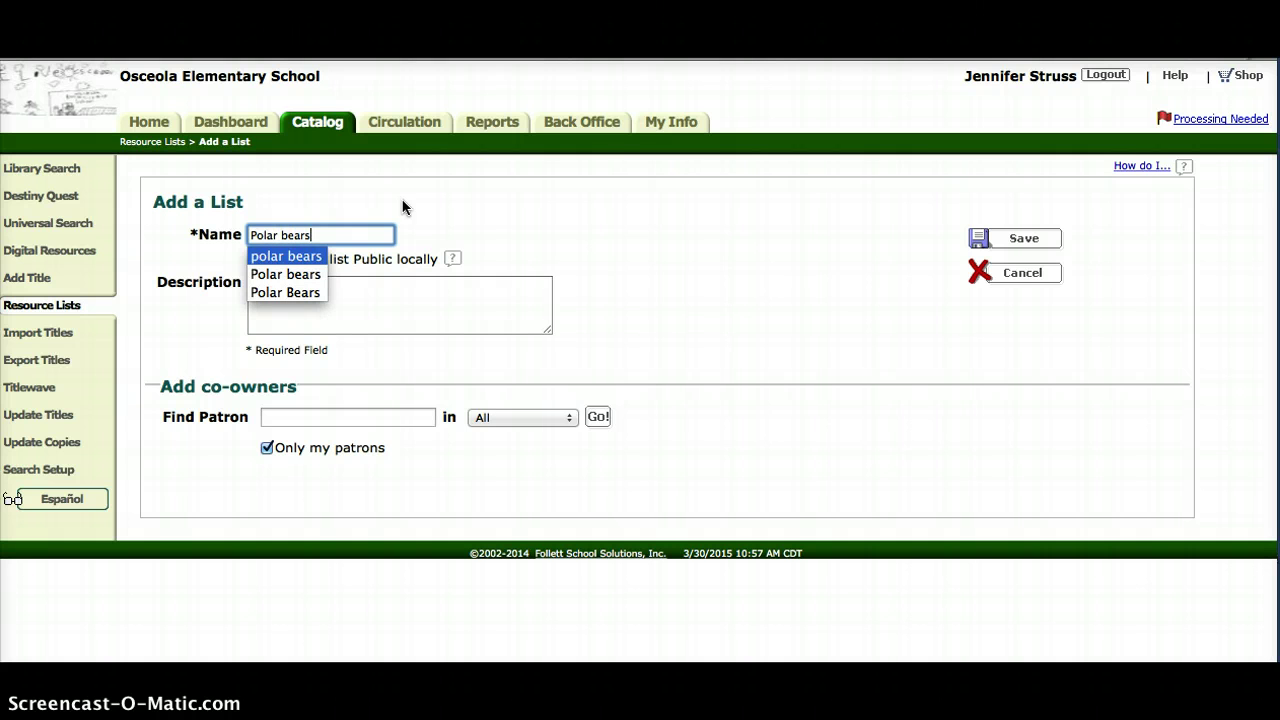
left_click(714, 265)
left_click(252, 288)
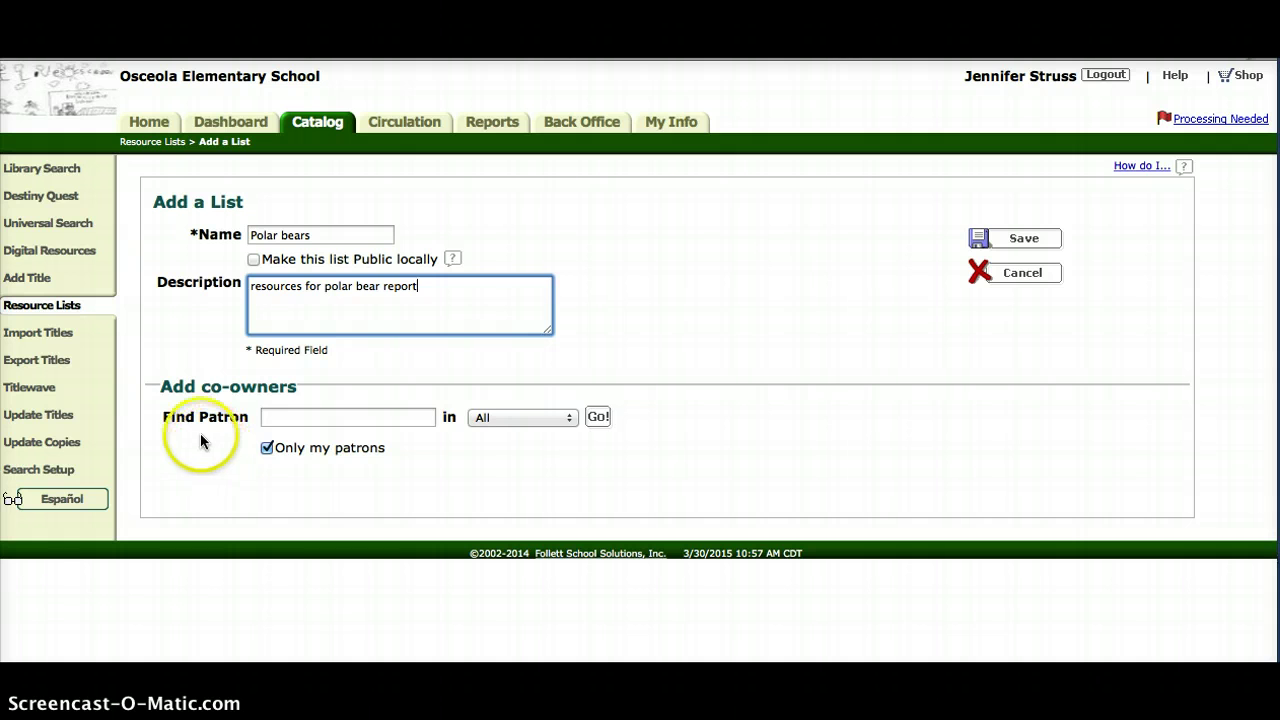
- Find a patron by last name, add that patron as co-owner of the list, and save it
left_click(291, 417)
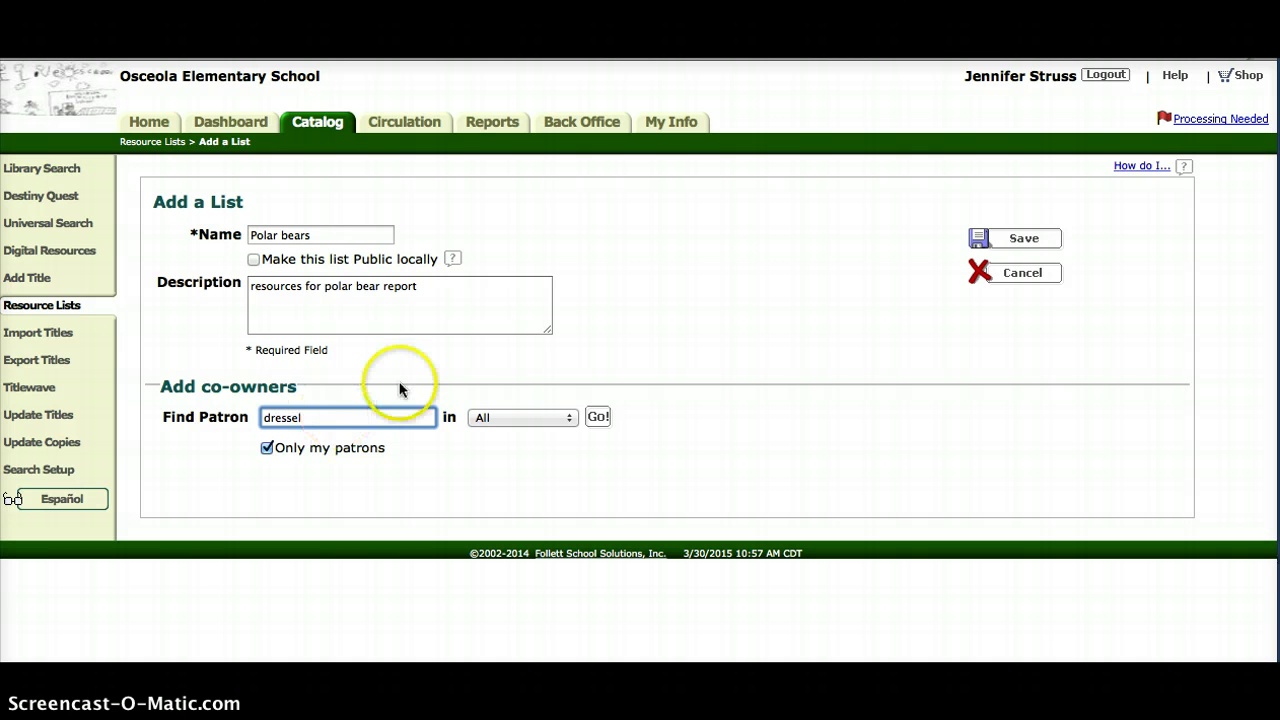
left_click(597, 416)
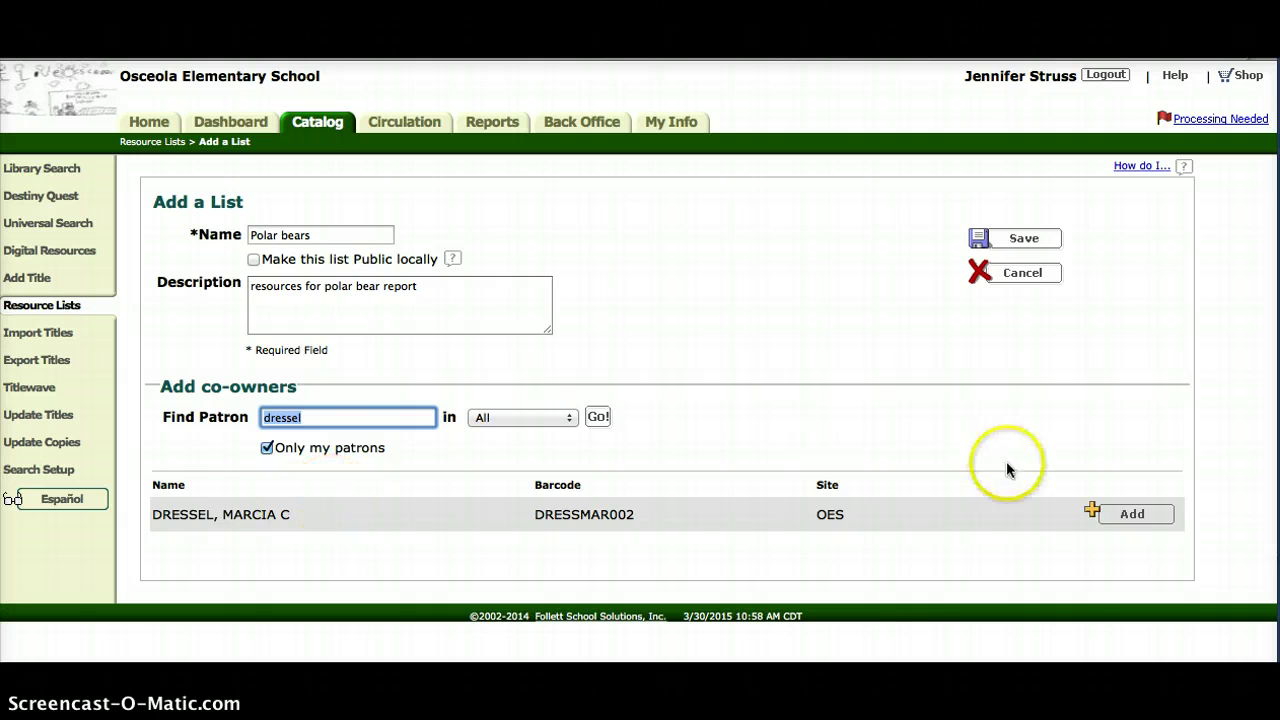
left_click(1129, 515)
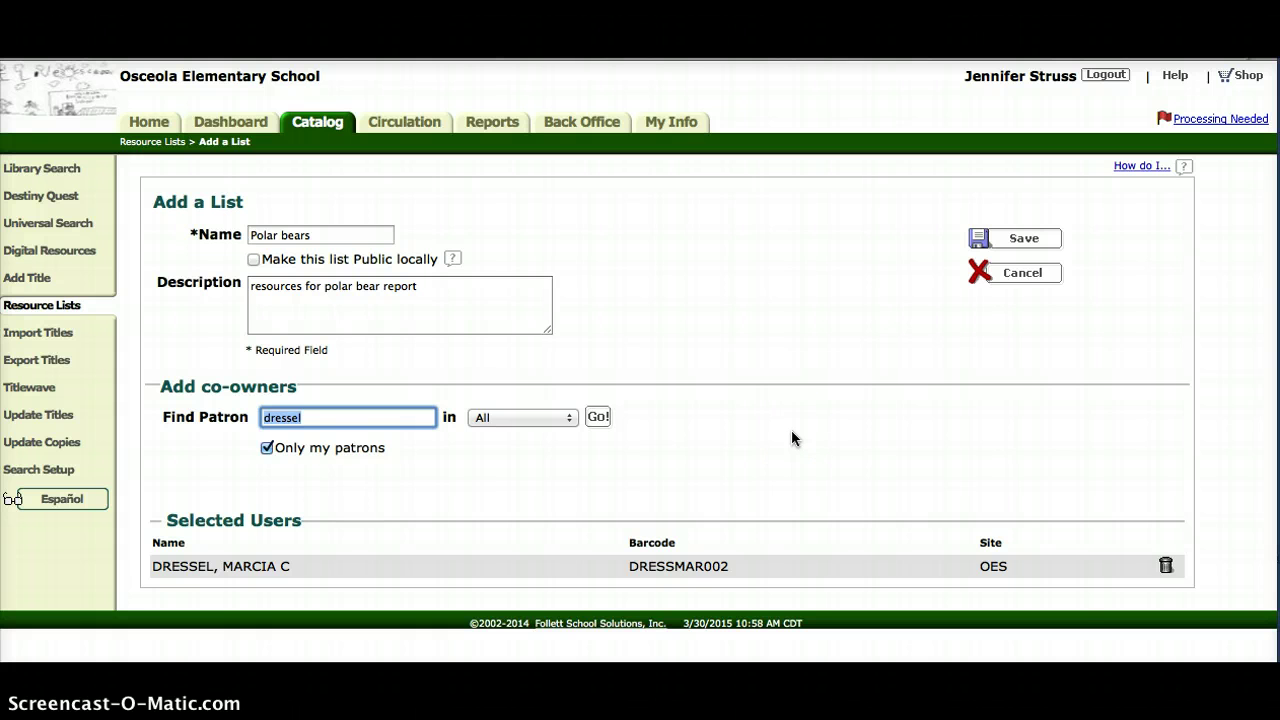
left_click(1038, 239)
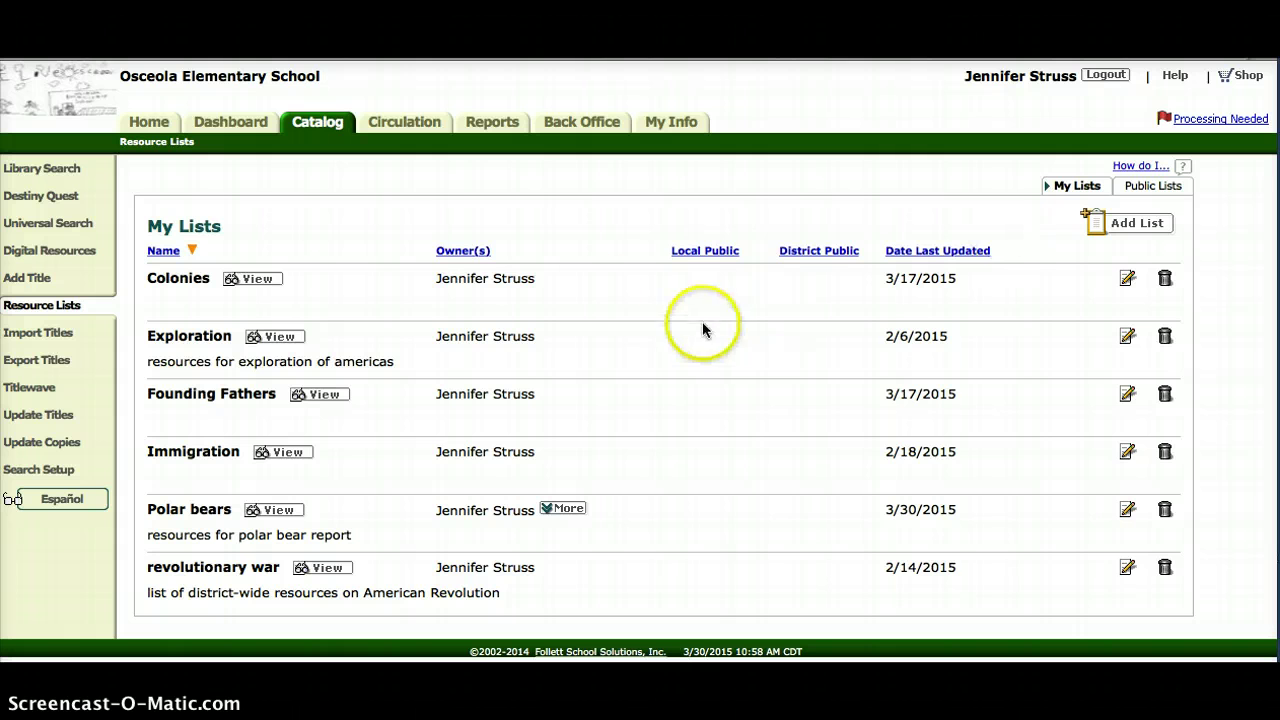
- Open Destiny Quest and search the library titles for "polar bear"
left_click(44, 196)
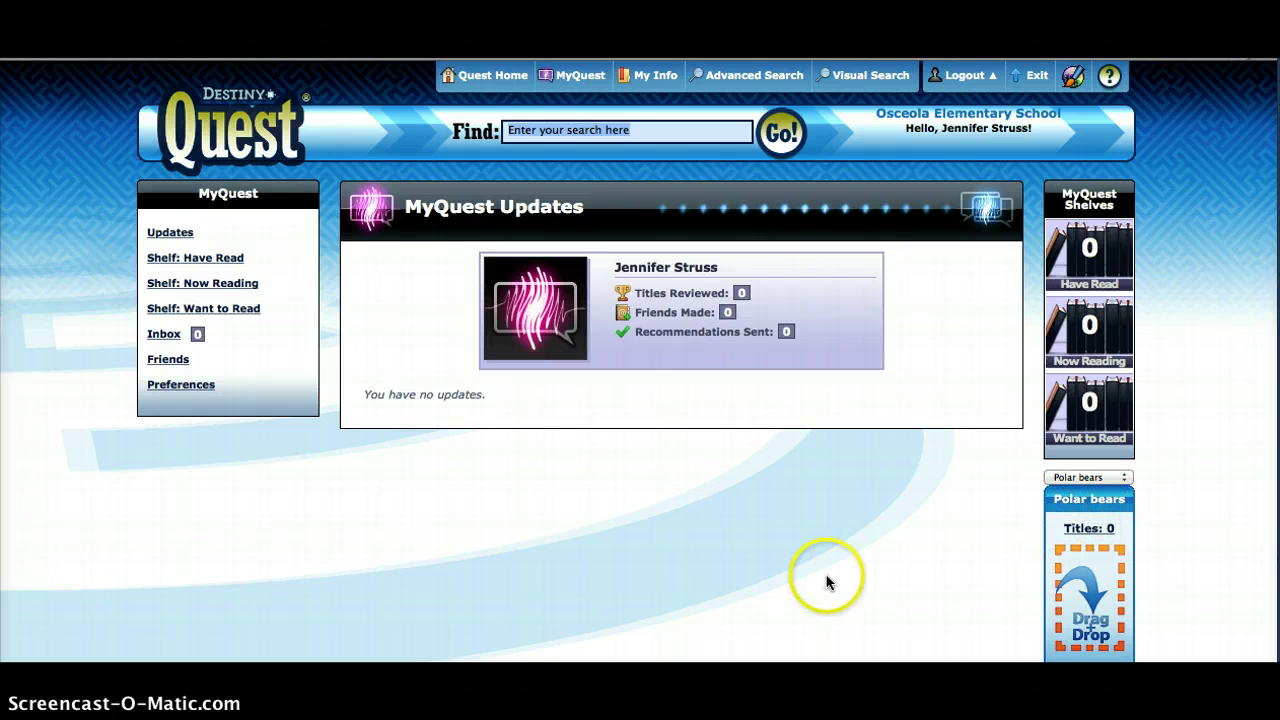
left_click(592, 132)
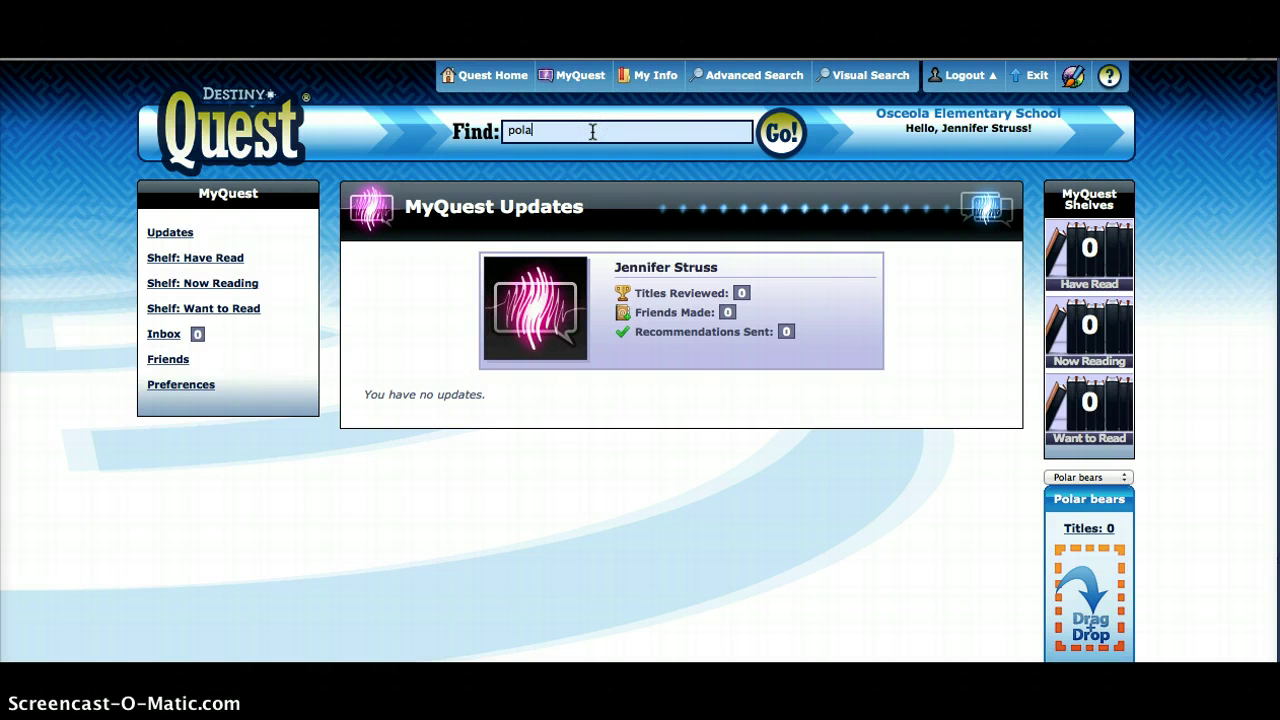
type("polar bear")
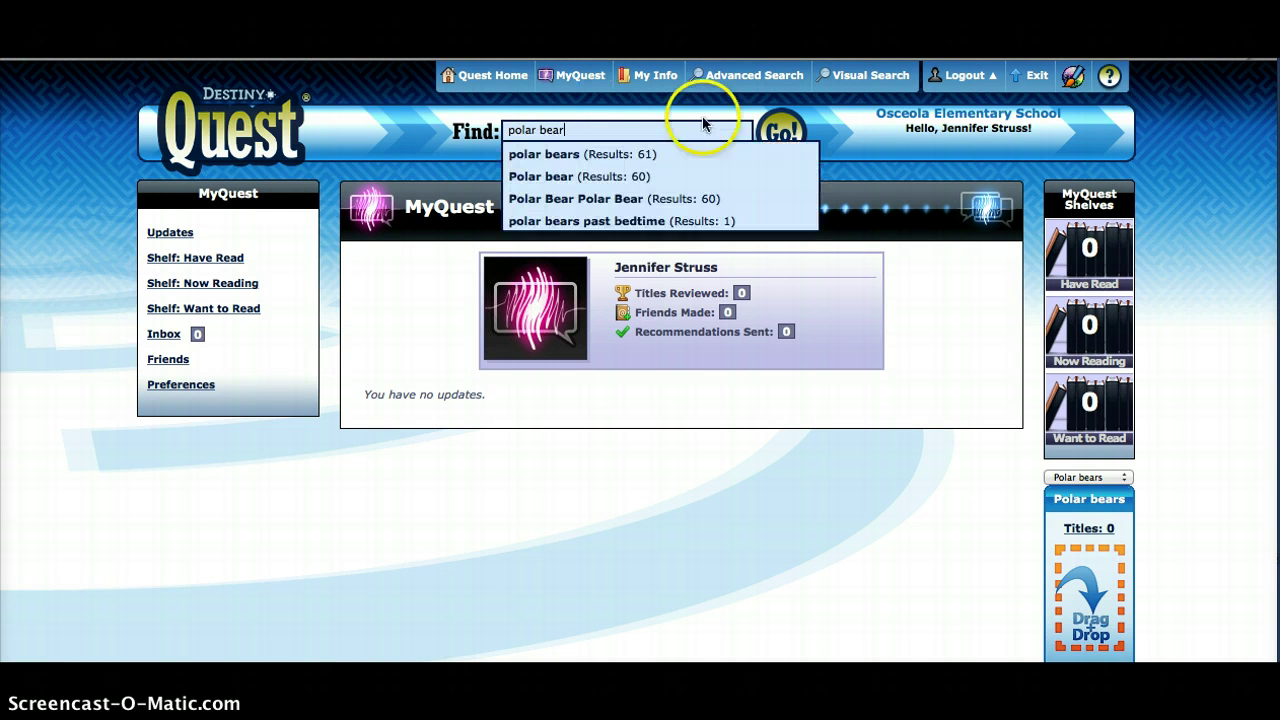
left_click(780, 133)
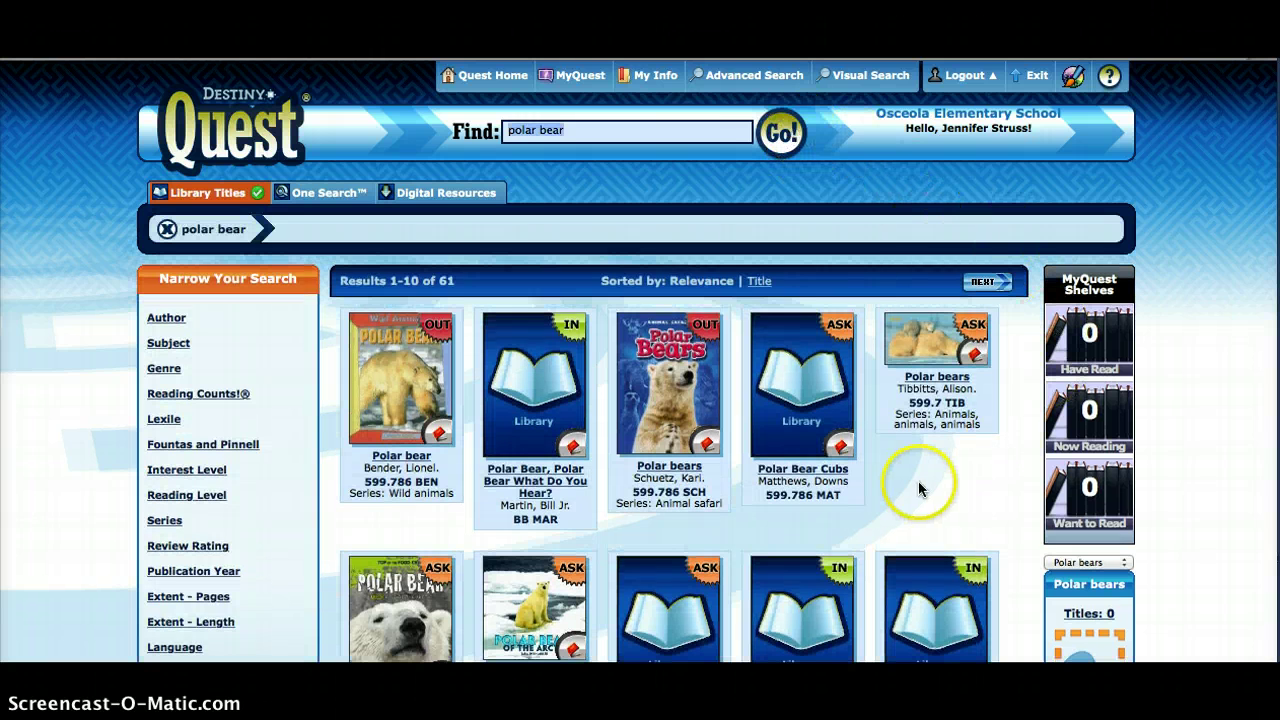
- Add the book "Polar bear" (599.786 BEN) to the Polar bears list and check its quick detail again
mouse_move(393, 386)
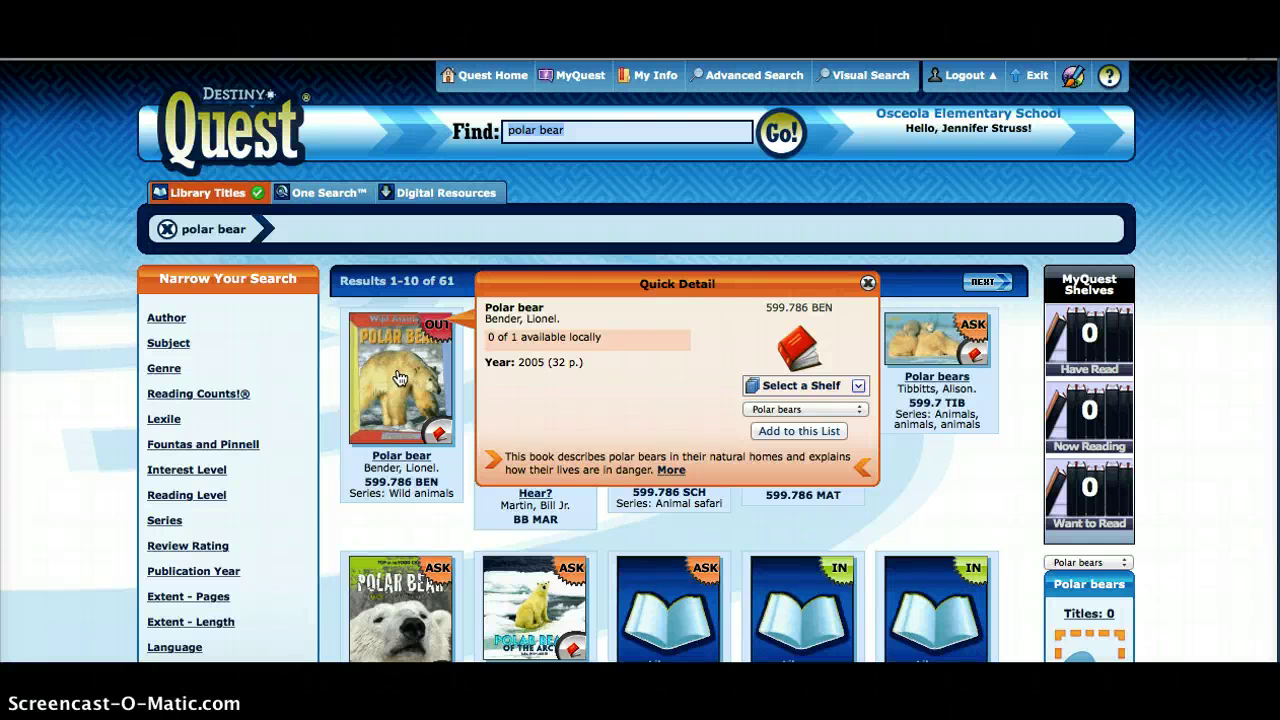
left_click(412, 377)
left_click(797, 433)
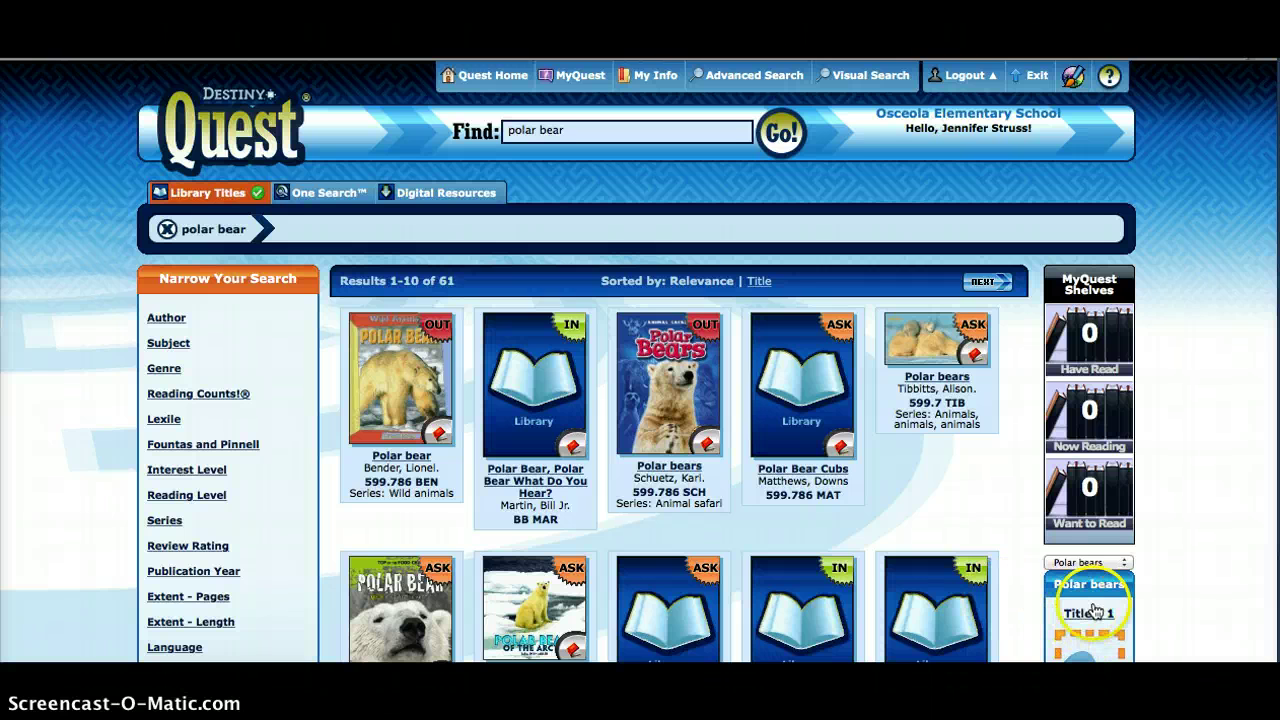
left_click(412, 378)
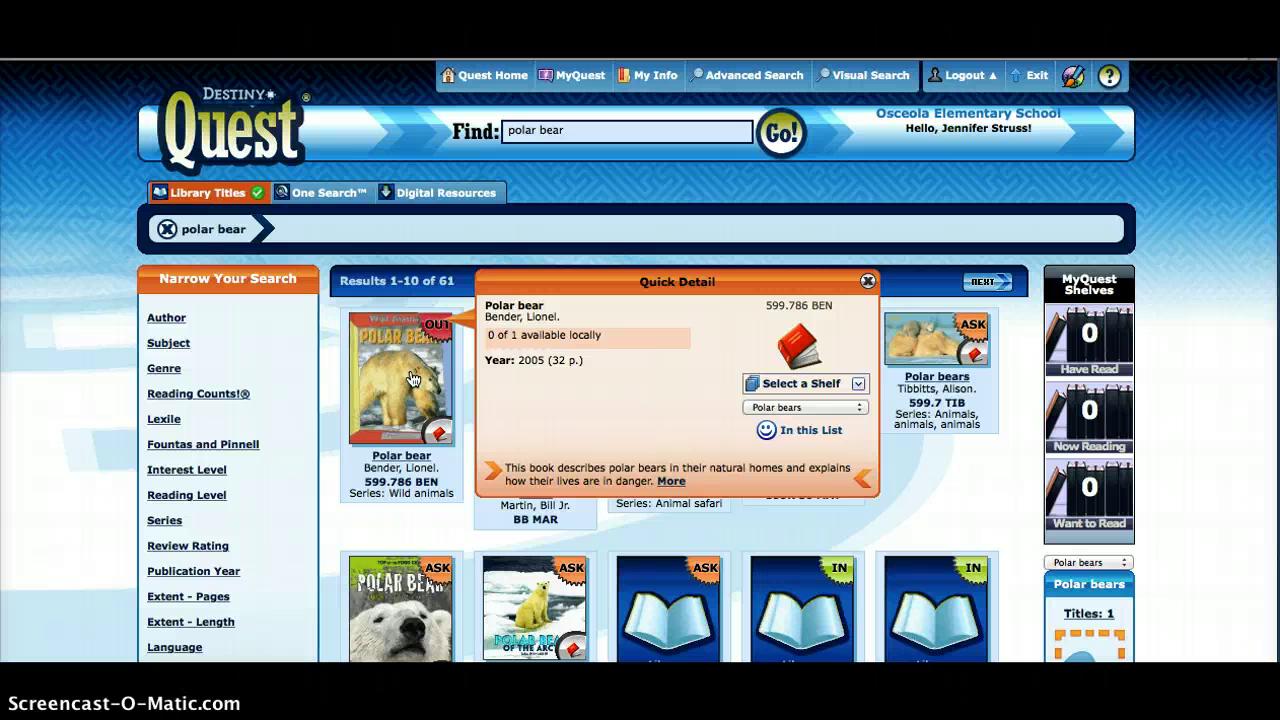
left_click(767, 438)
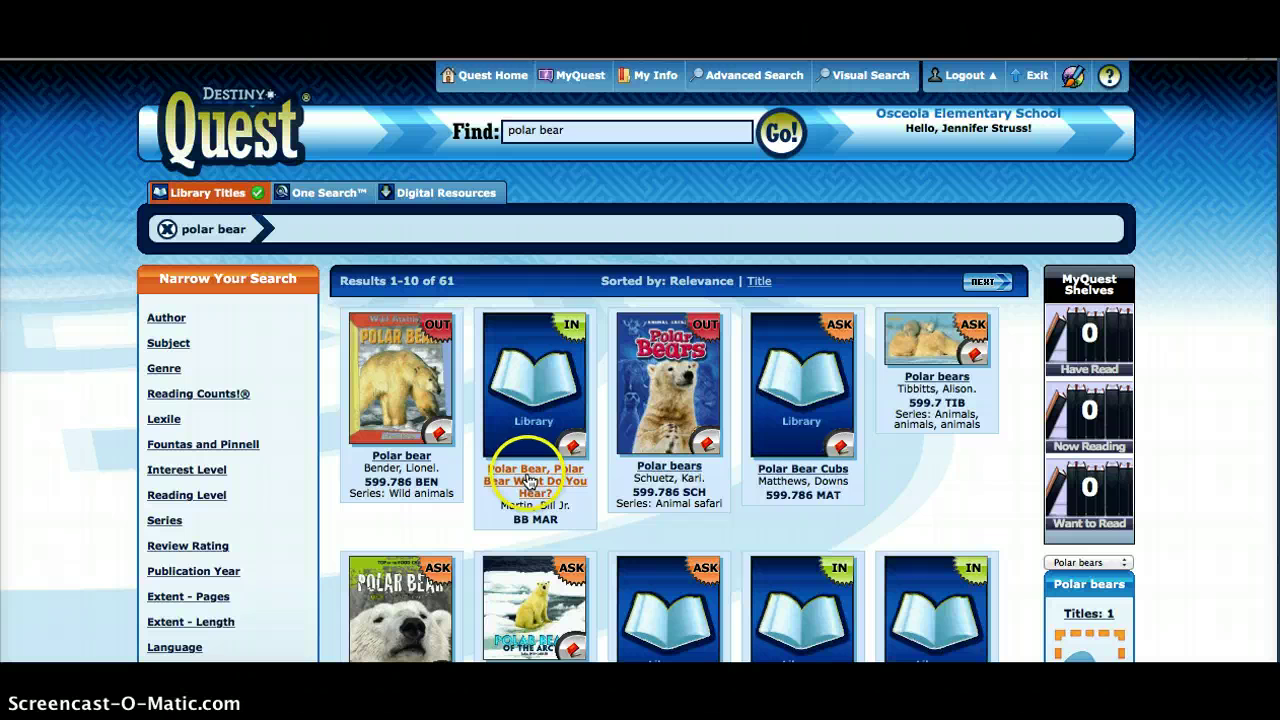
- Add the books "Polar bears" (599.786 SCH) and "Polar Bear Cubs" (599.786 MAT) to the Polar bears list
mouse_move(530, 395)
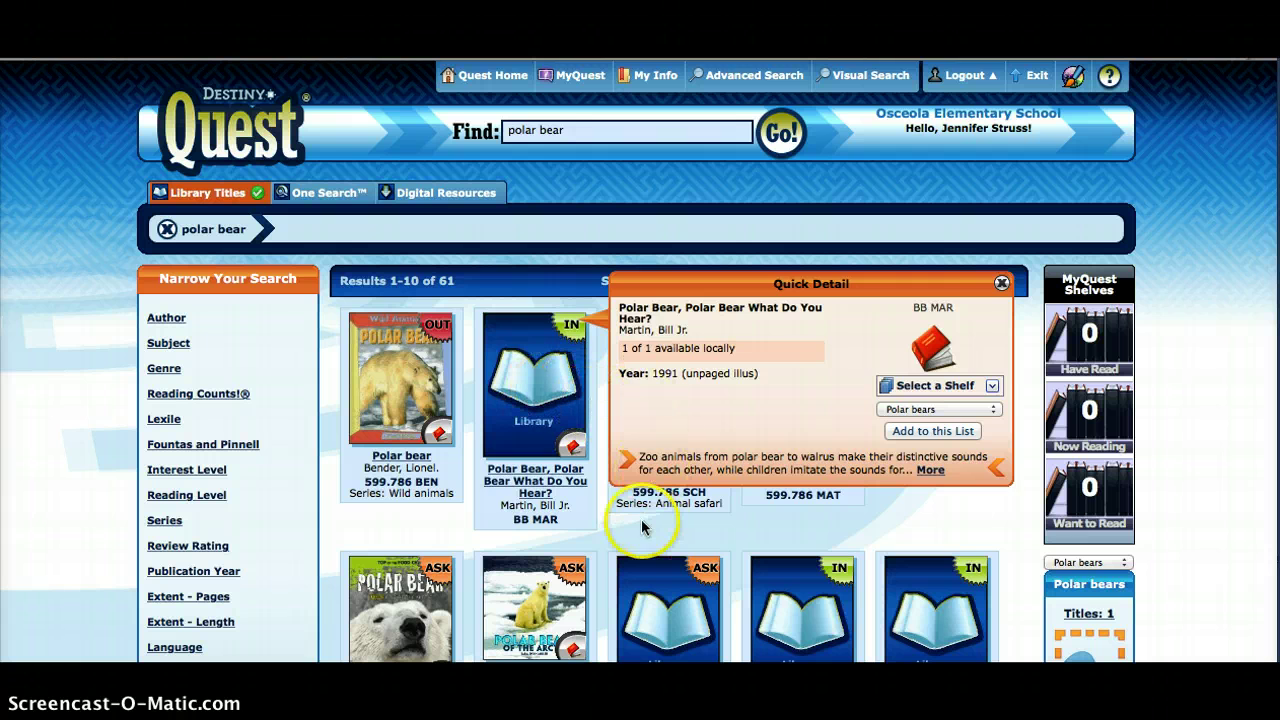
mouse_move(670, 385)
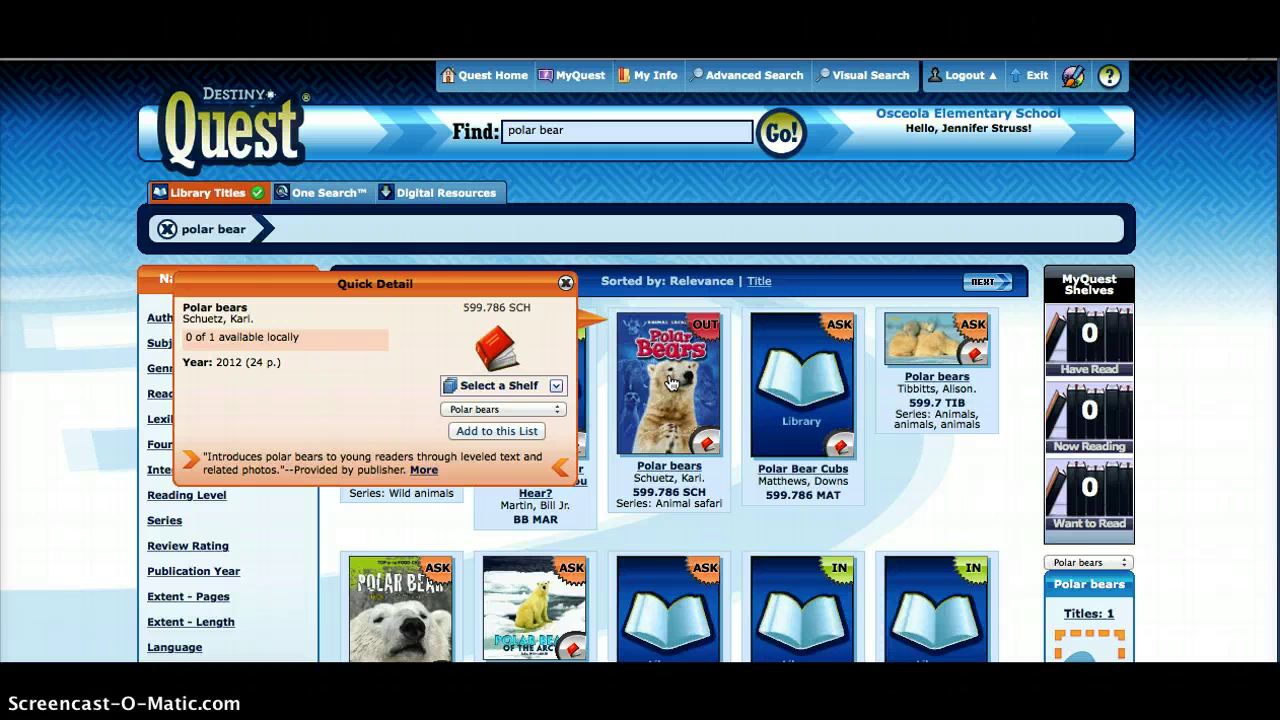
left_click(510, 434)
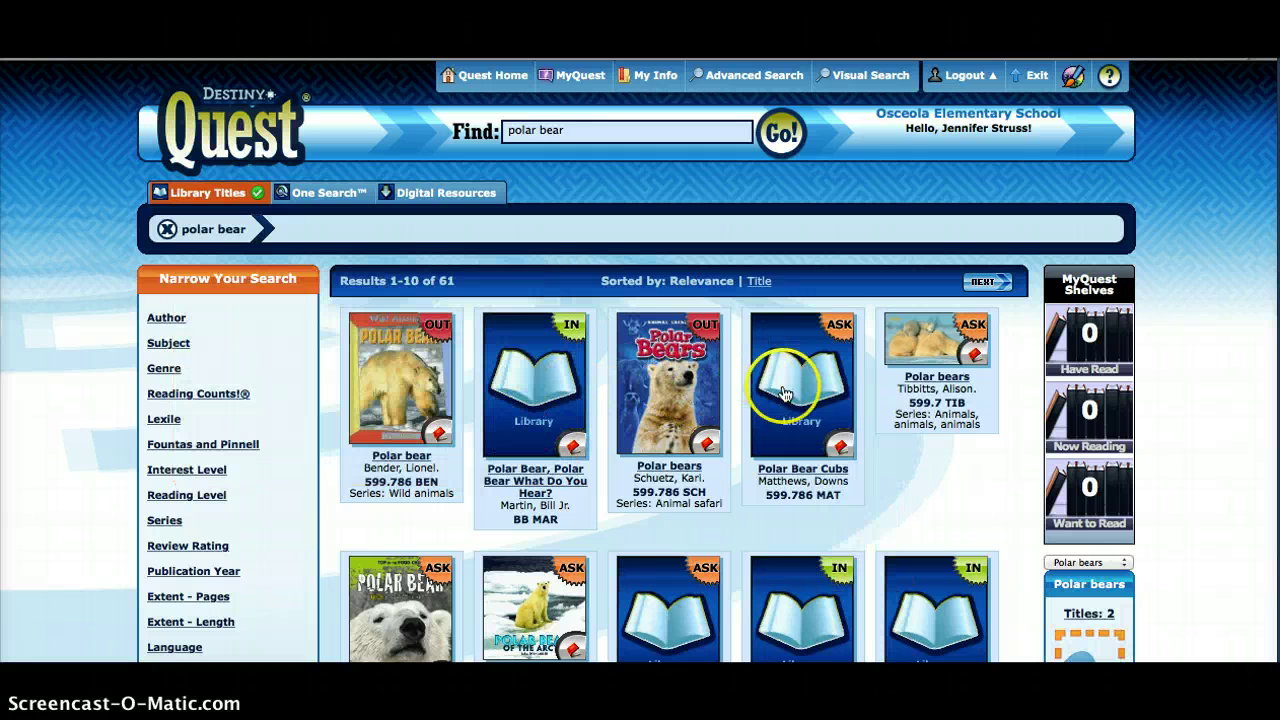
left_click(812, 396)
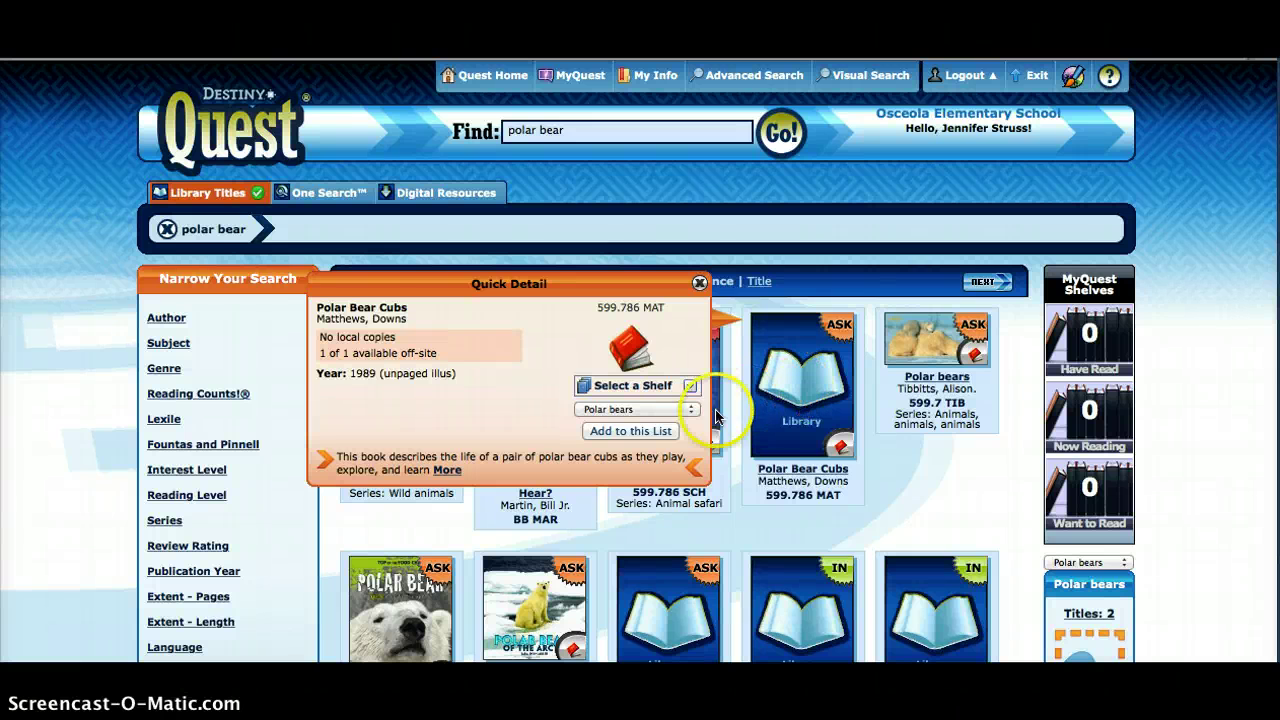
left_click(636, 433)
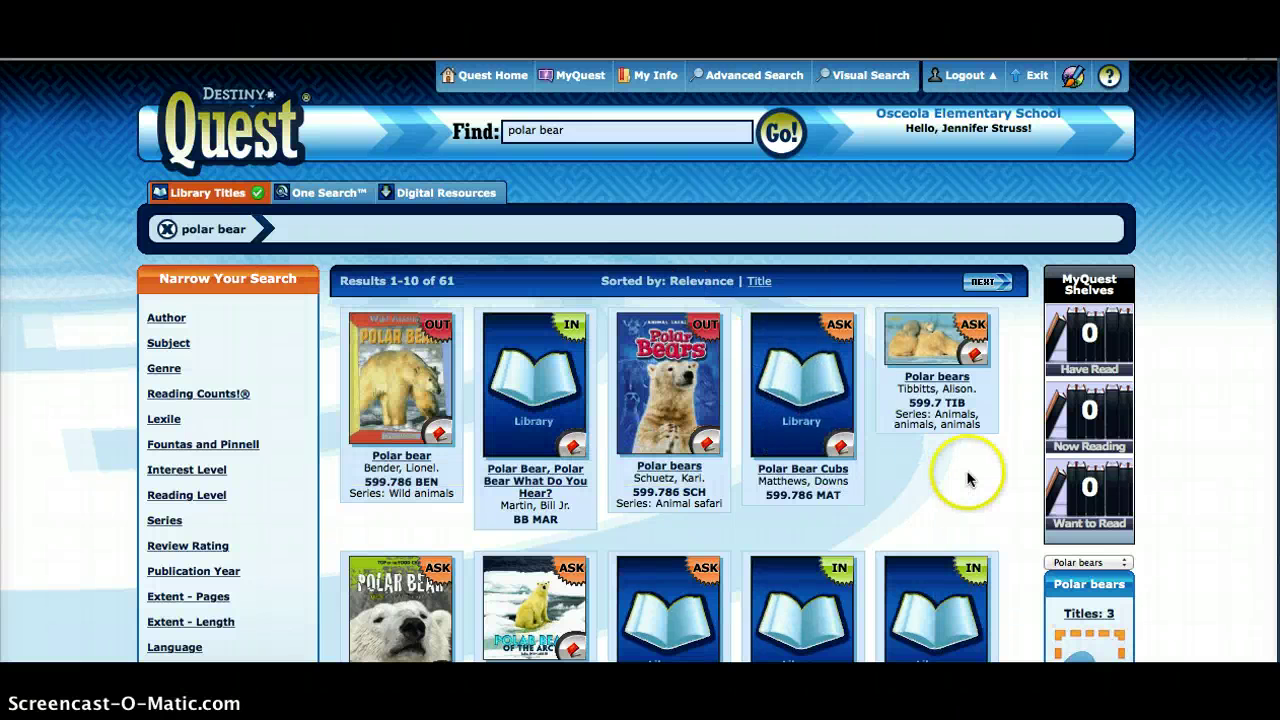
- Look through the first page of polar bear search results for further titles and their availability
scroll(968, 481, "down", 1)
scroll(968, 481, "down", 2)
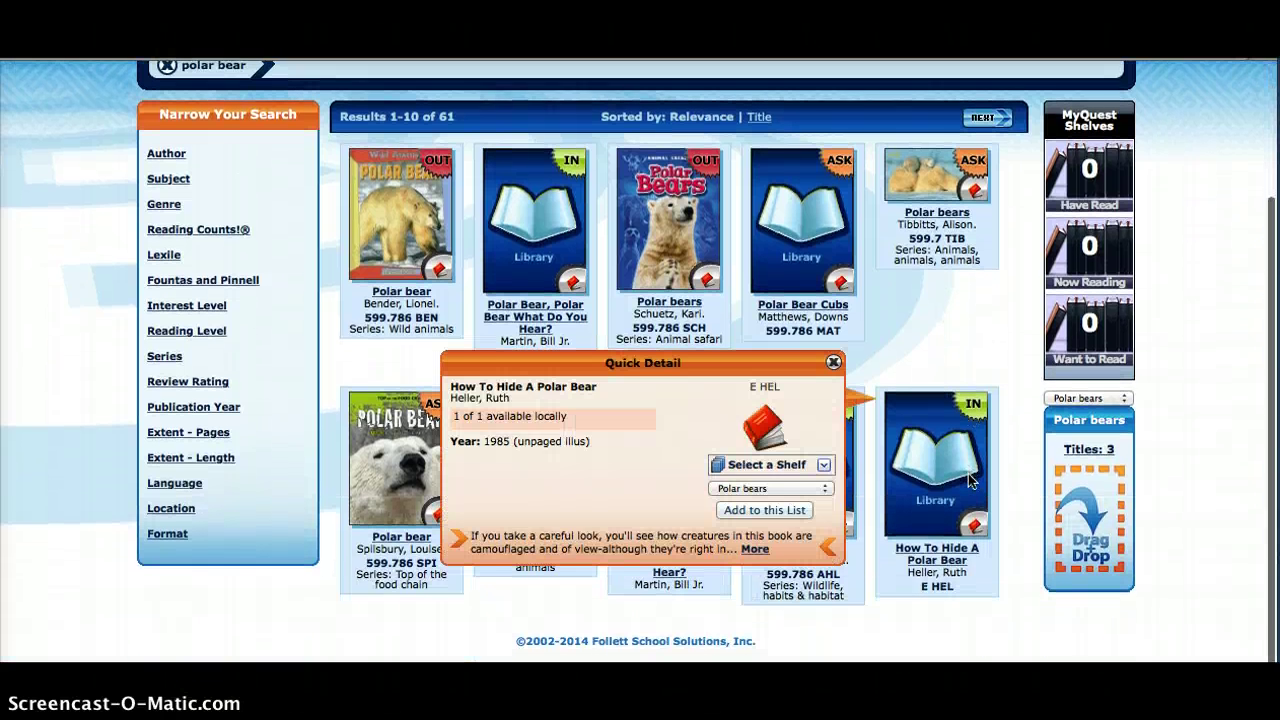
scroll(1009, 350, "up", 2)
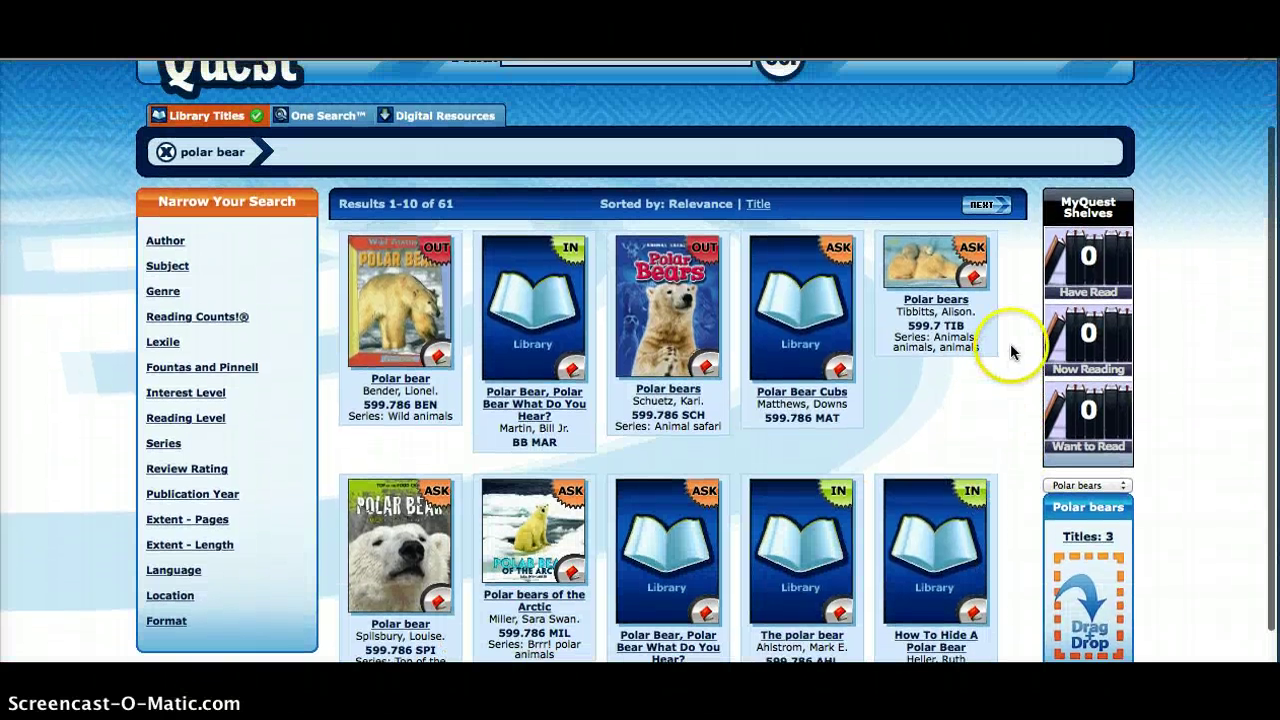
scroll(1007, 410, "down", 2)
scroll(1007, 410, "up", 2)
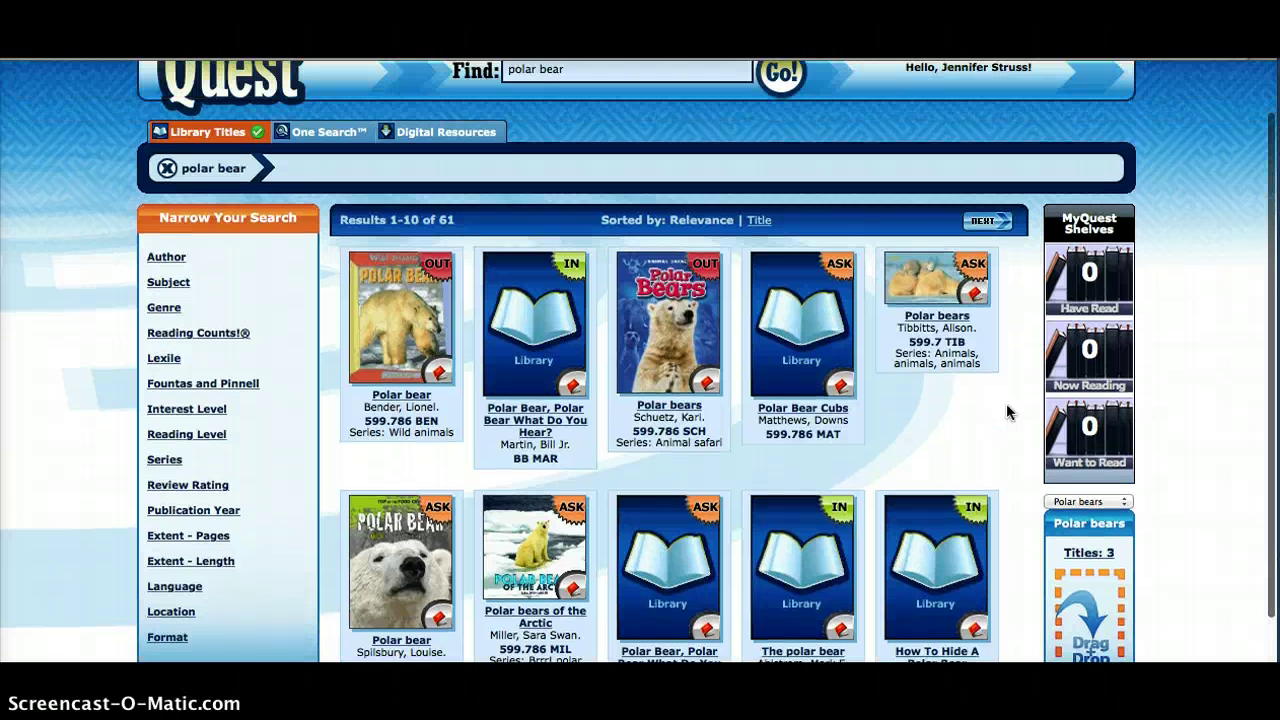
scroll(1007, 410, "down", 2)
scroll(1006, 410, "down", 1)
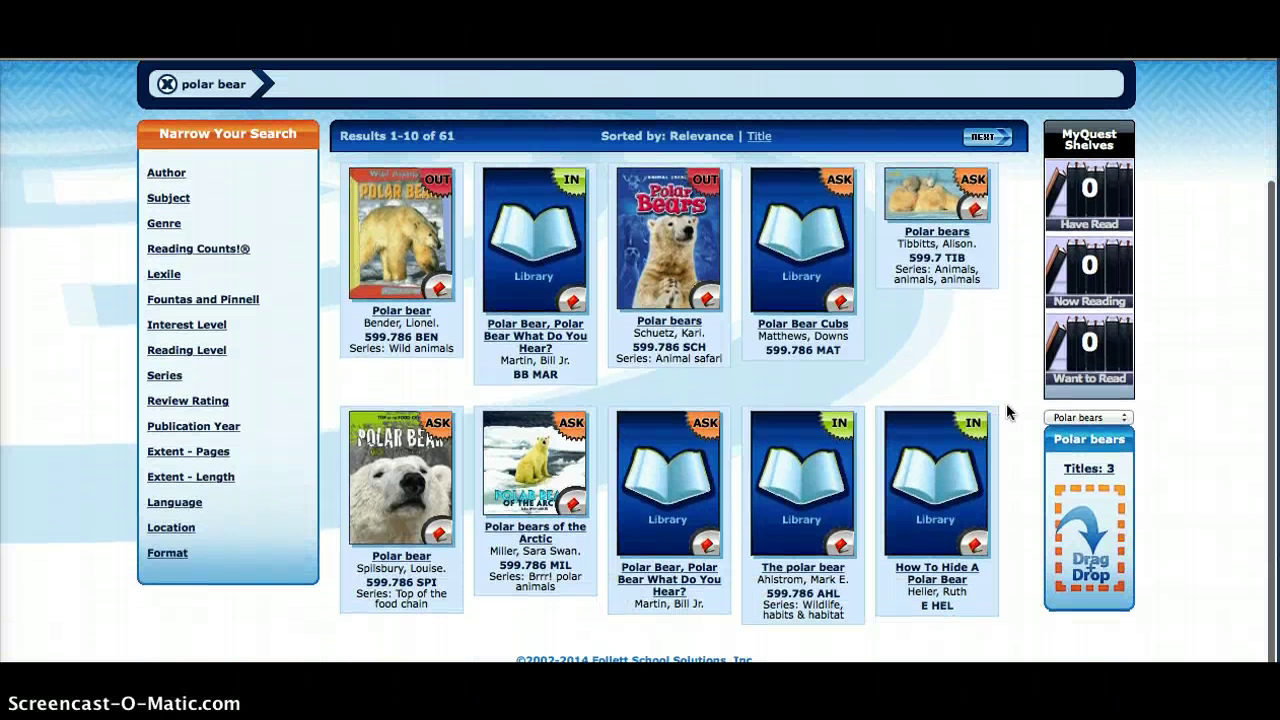
scroll(1006, 410, "up", 3)
scroll(1006, 410, "down", 1)
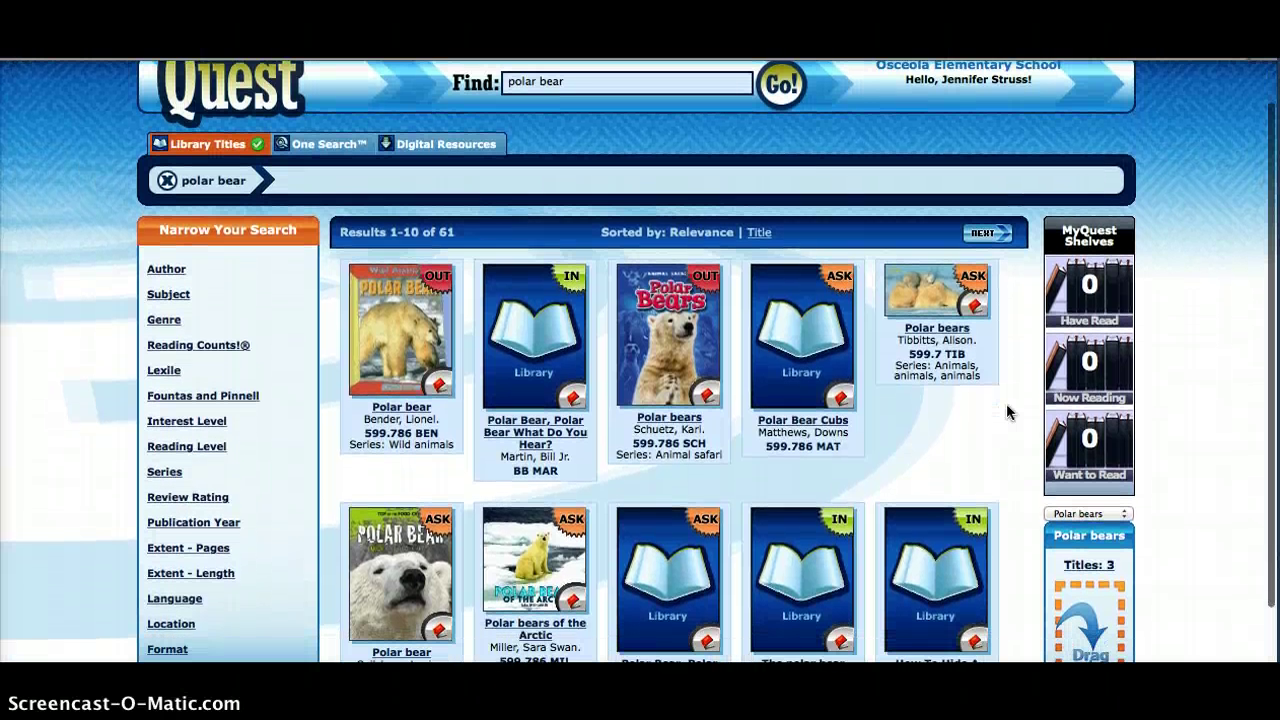
scroll(1000, 412, "up", 1)
scroll(1000, 412, "down", 1)
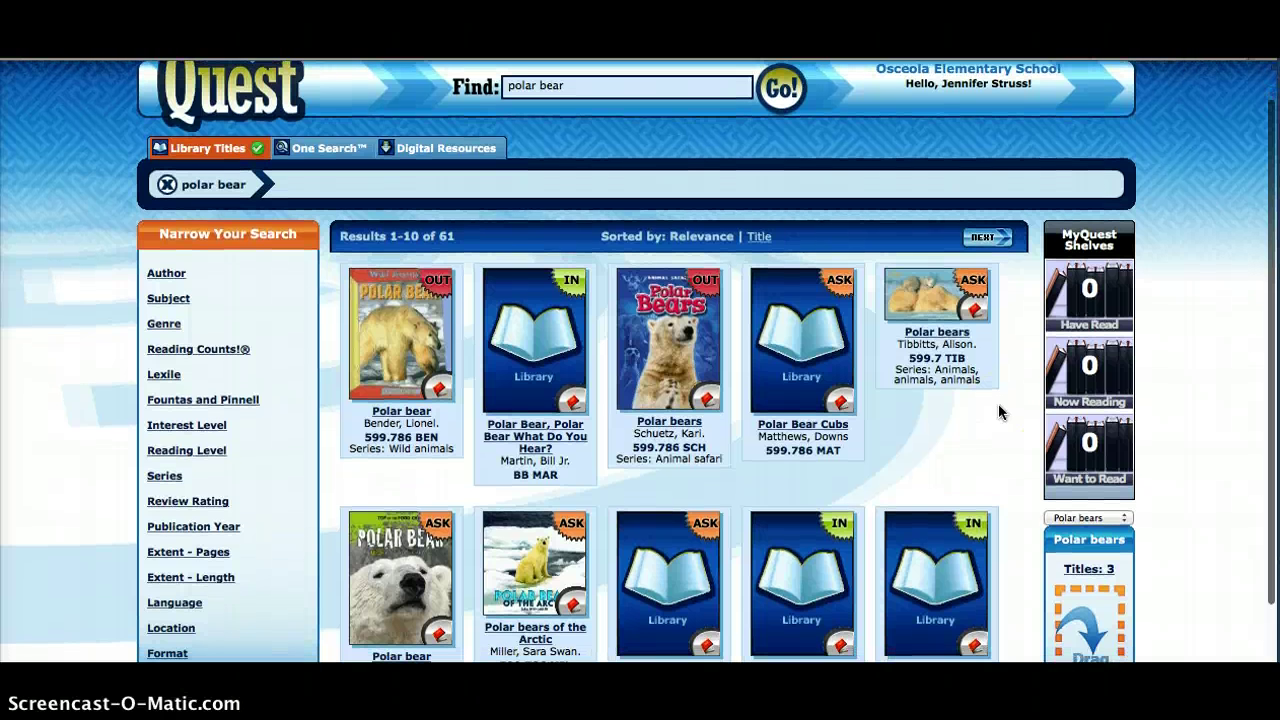
scroll(999, 405, "down", 2)
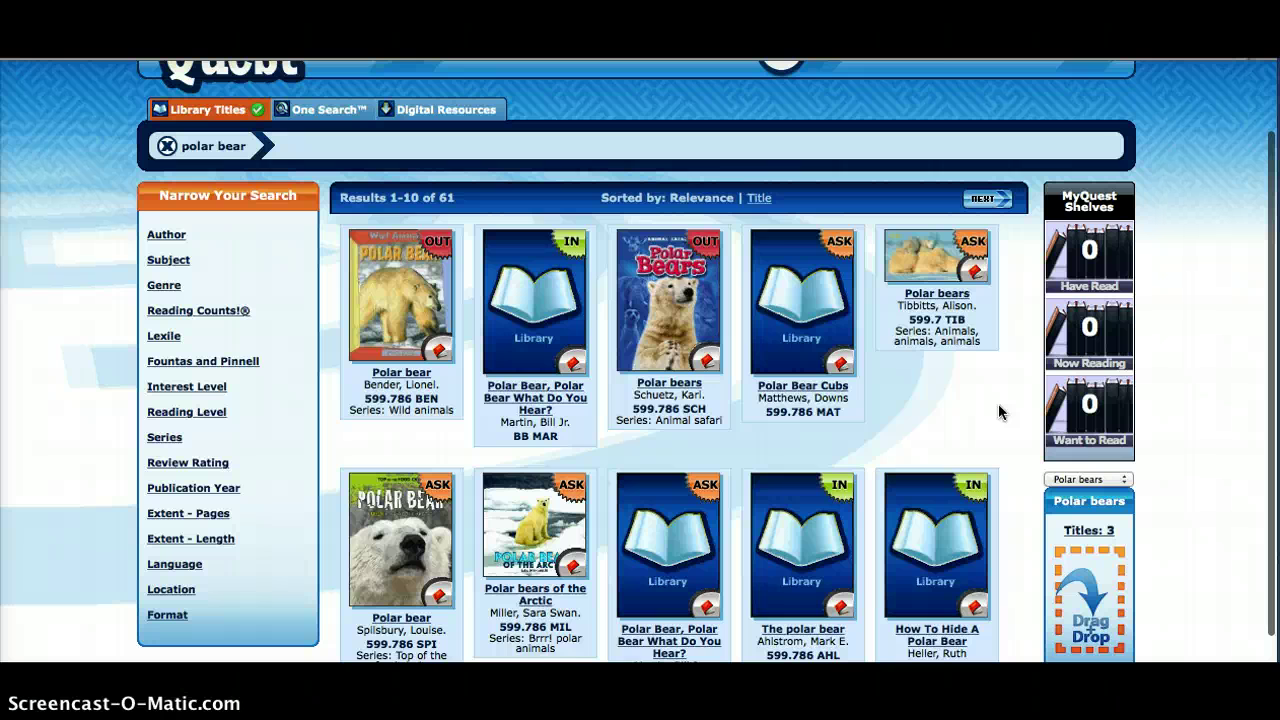
- Exit Destiny Quest back to the catalog and open the Polar bears list from the resource lists
scroll(1000, 412, "up", 4)
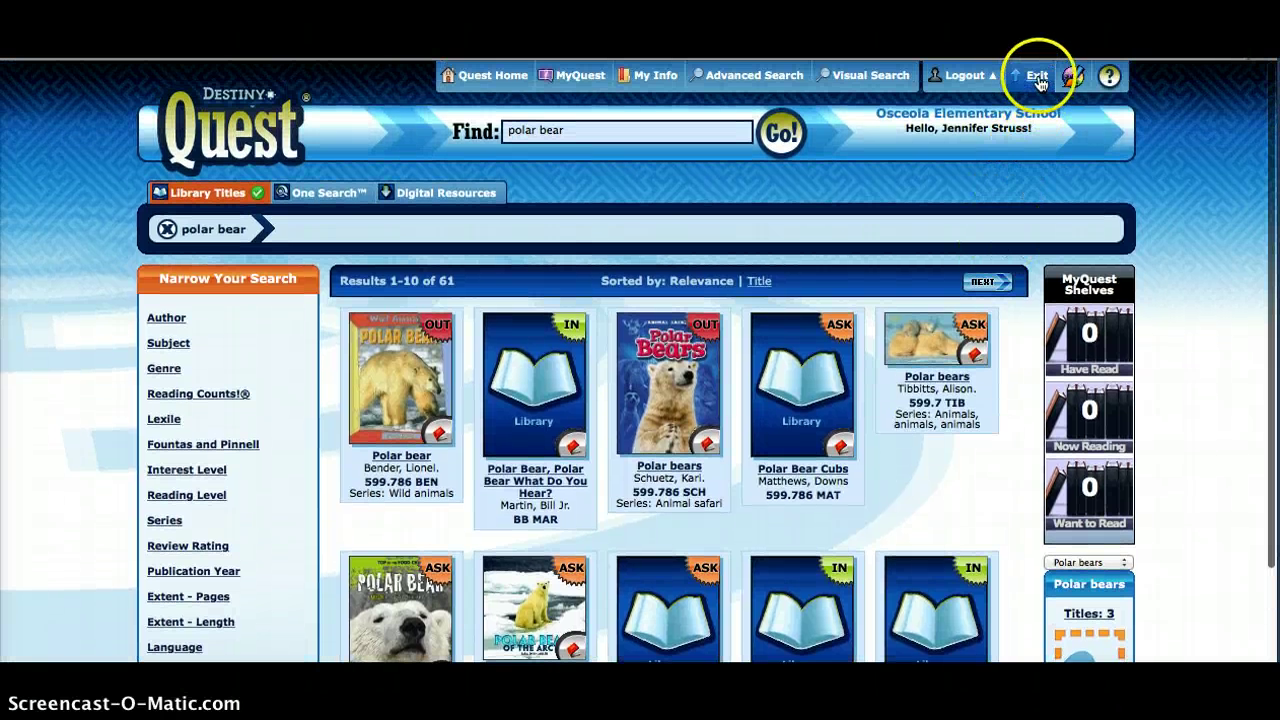
left_click(1040, 80)
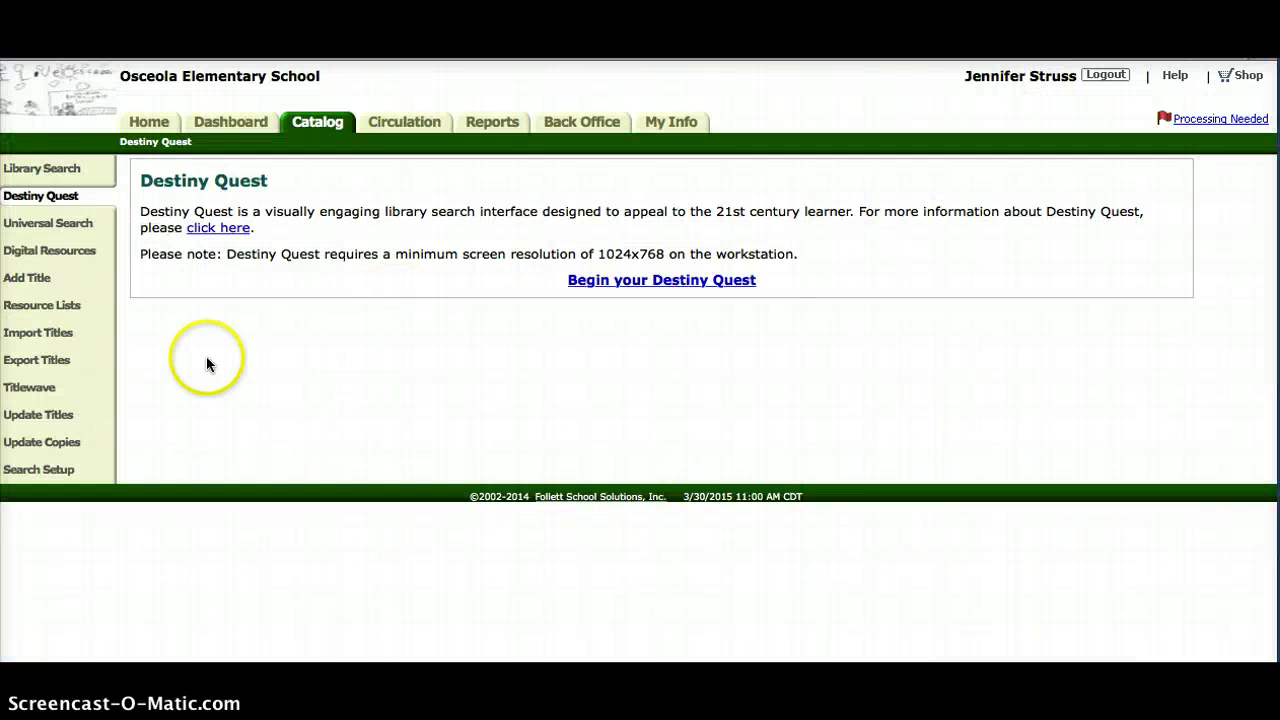
left_click(73, 313)
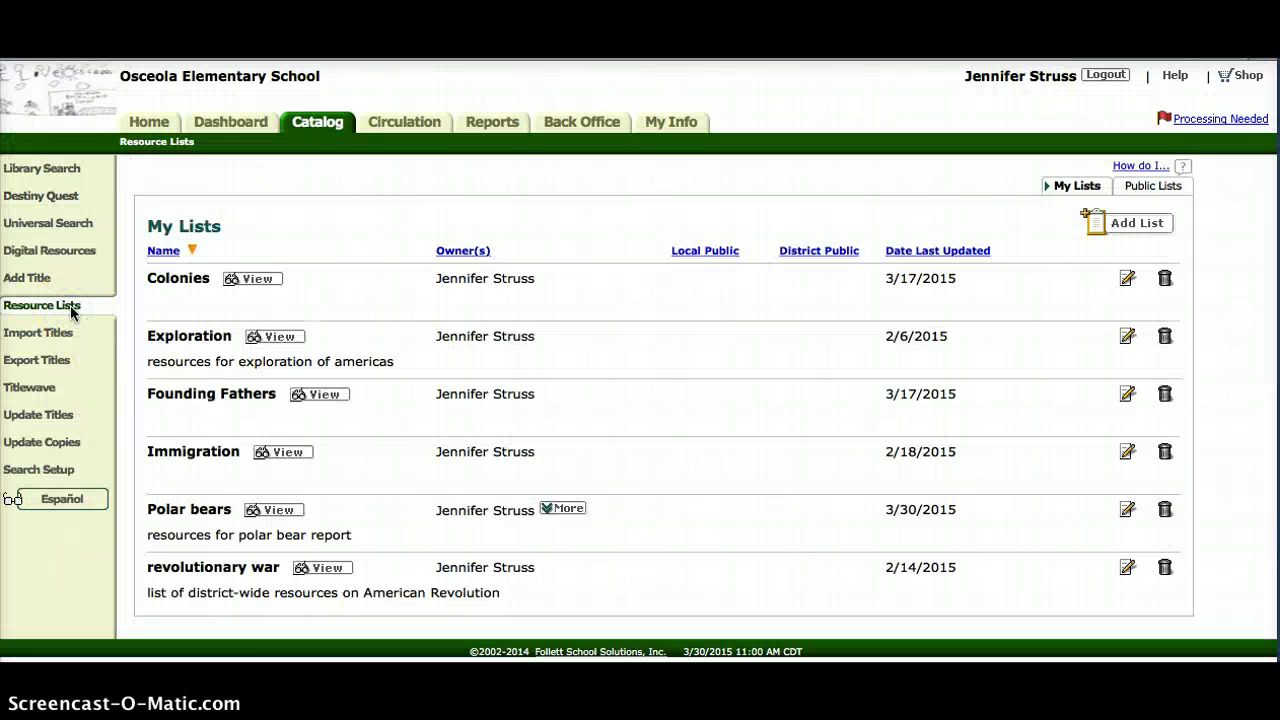
left_click(278, 513)
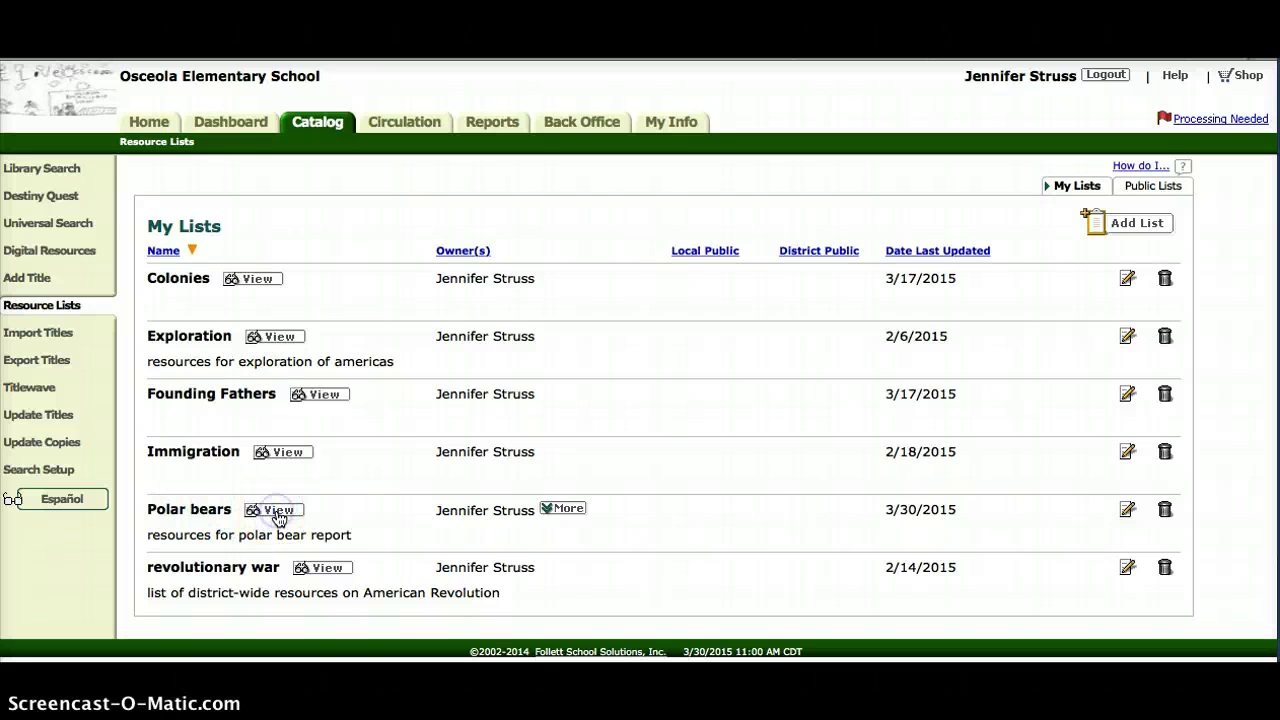
- Review the titles in the Polar bears list and open its printable version
scroll(718, 421, "down", 2)
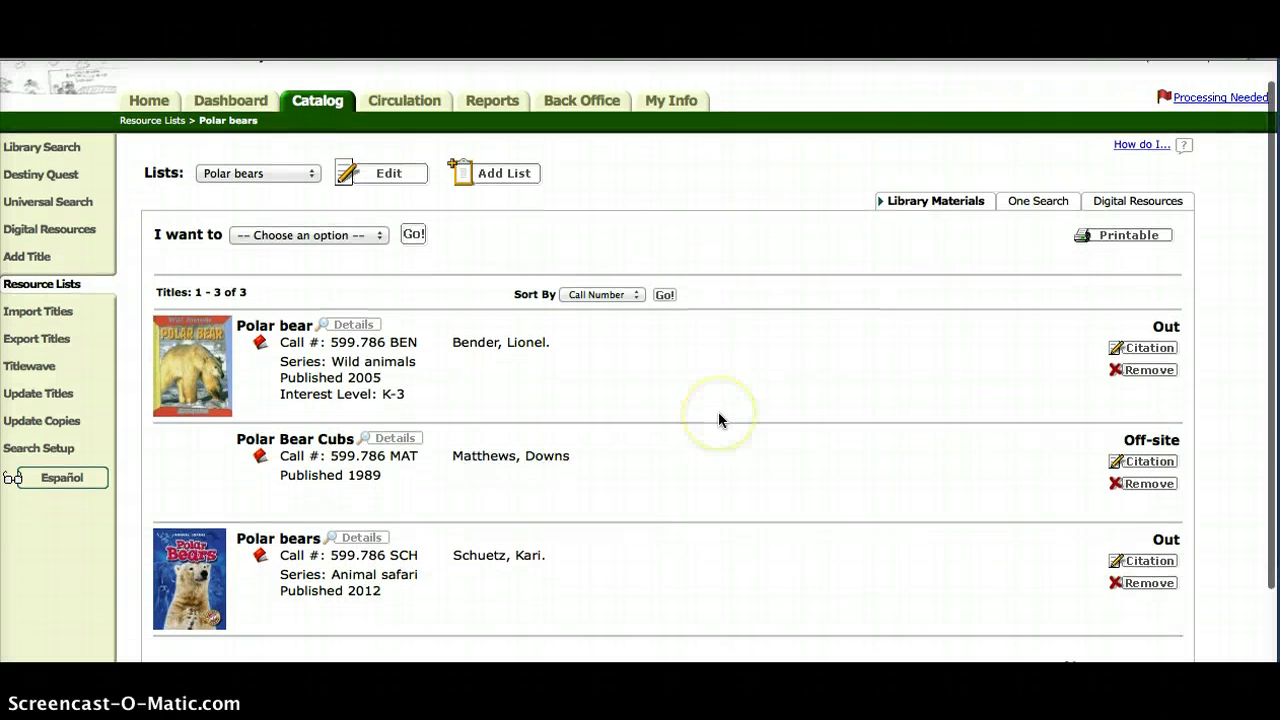
scroll(718, 421, "down", 2)
scroll(718, 421, "up", 3)
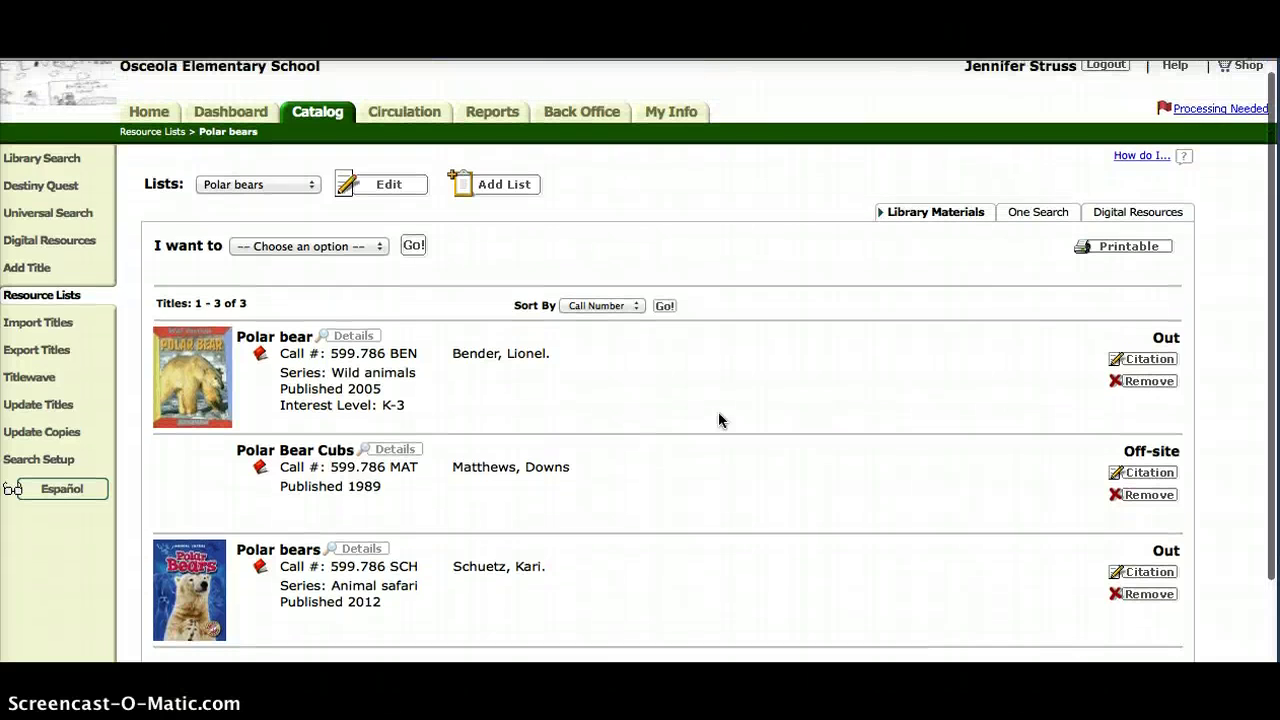
left_click(1126, 247)
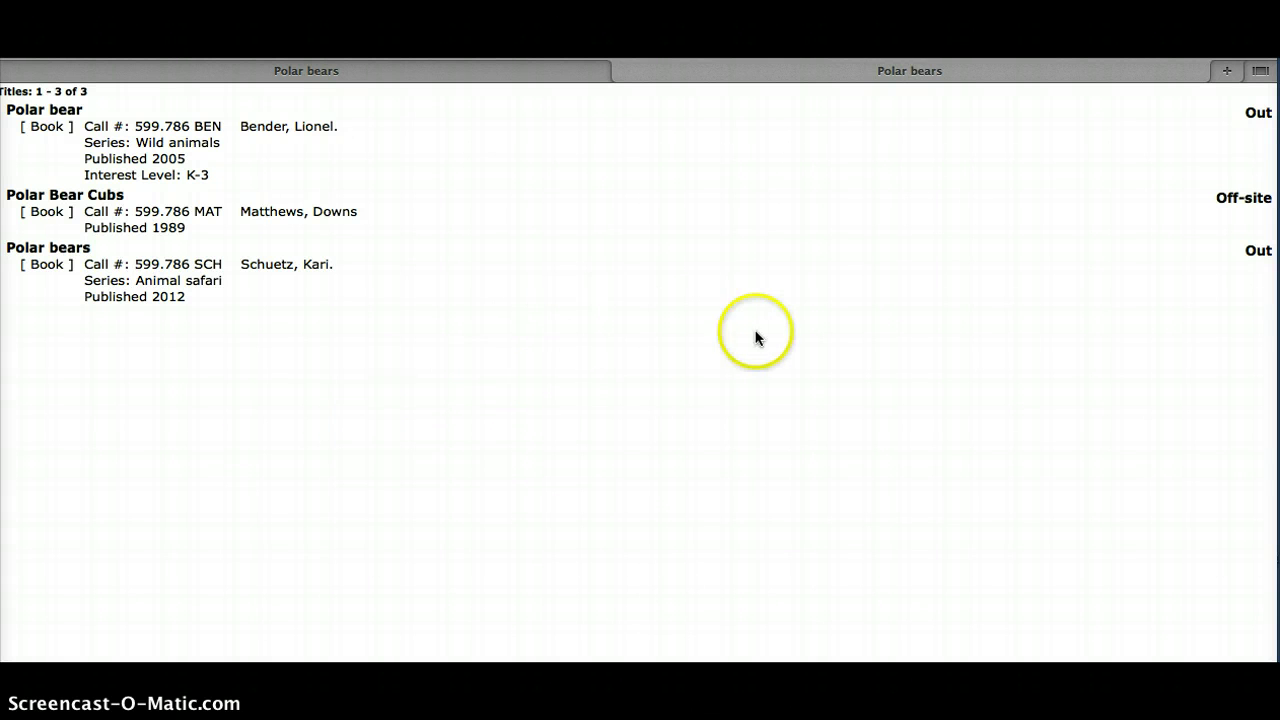
- Close the printable version and remove the title "Polar Bear Cubs" (599.786 MAT) from the Polar bears list
left_click(622, 72)
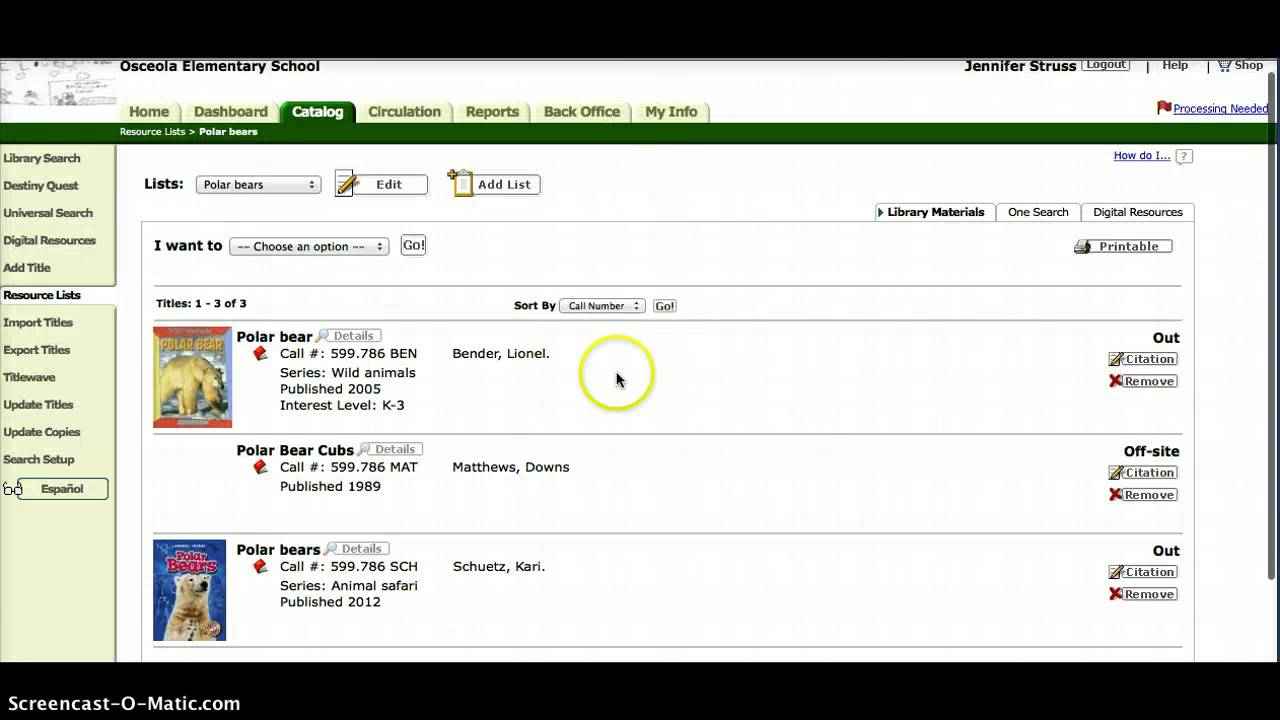
scroll(617, 378, "down", 1)
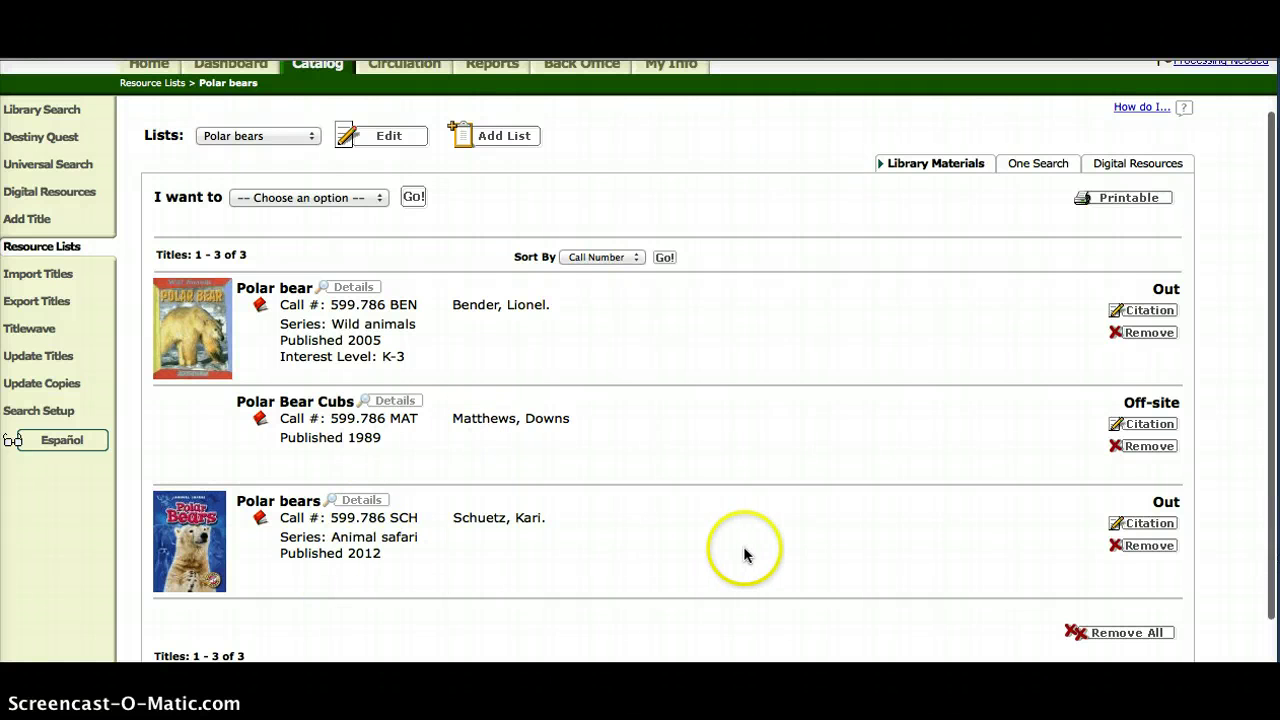
left_click(1148, 446)
right_click(866, 456)
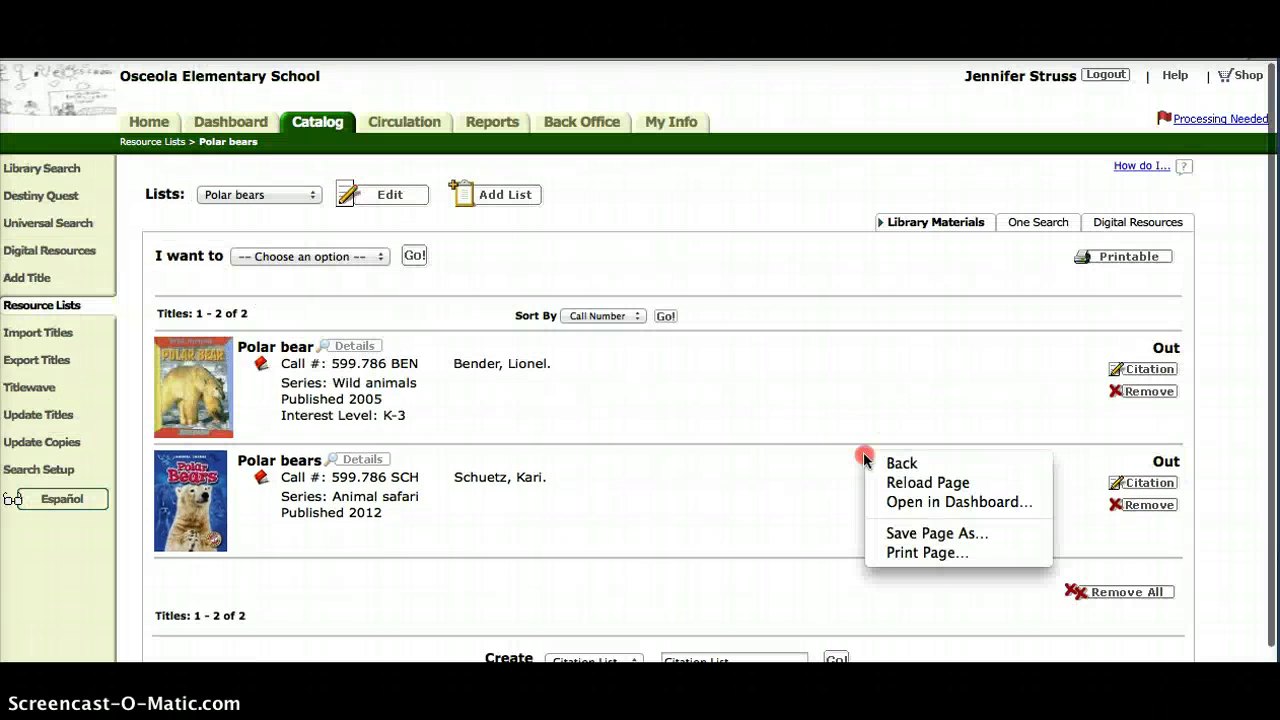
left_click(836, 441)
- Open the book citation of "Polar bear" (599.786 BEN) for editing and save it without changing its fields
scroll(844, 413, "down", 2)
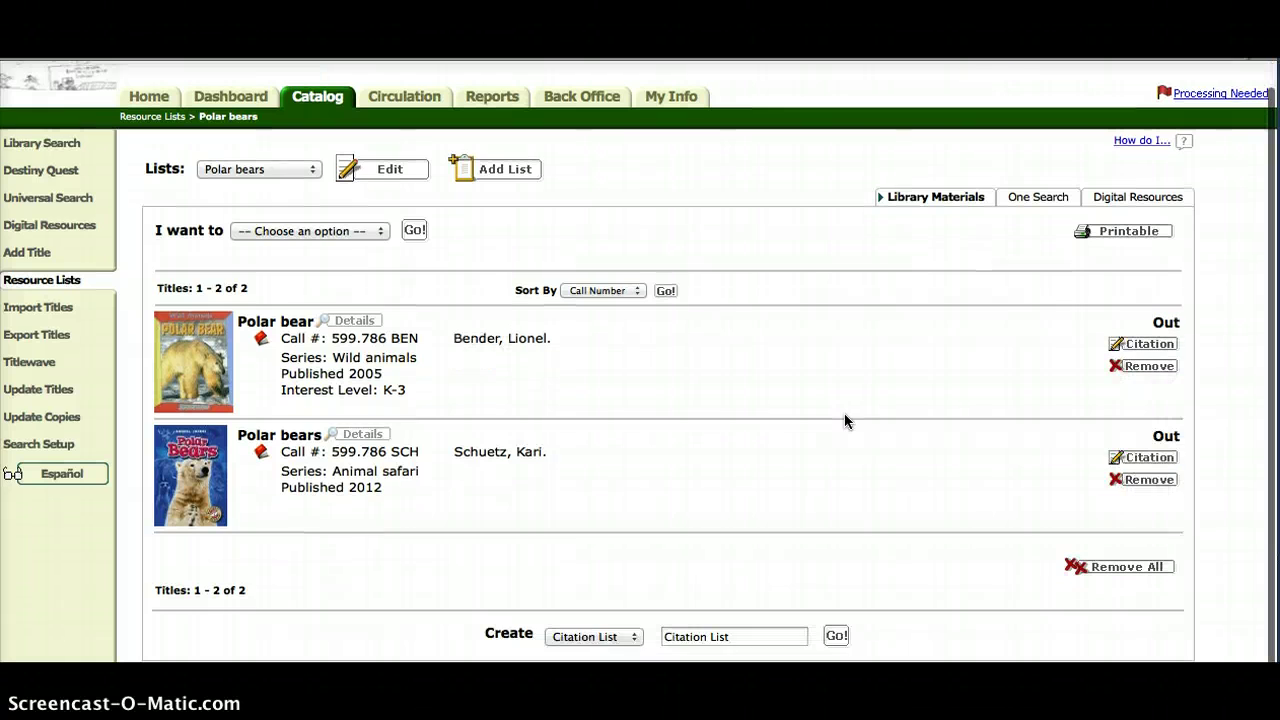
left_click(1153, 330)
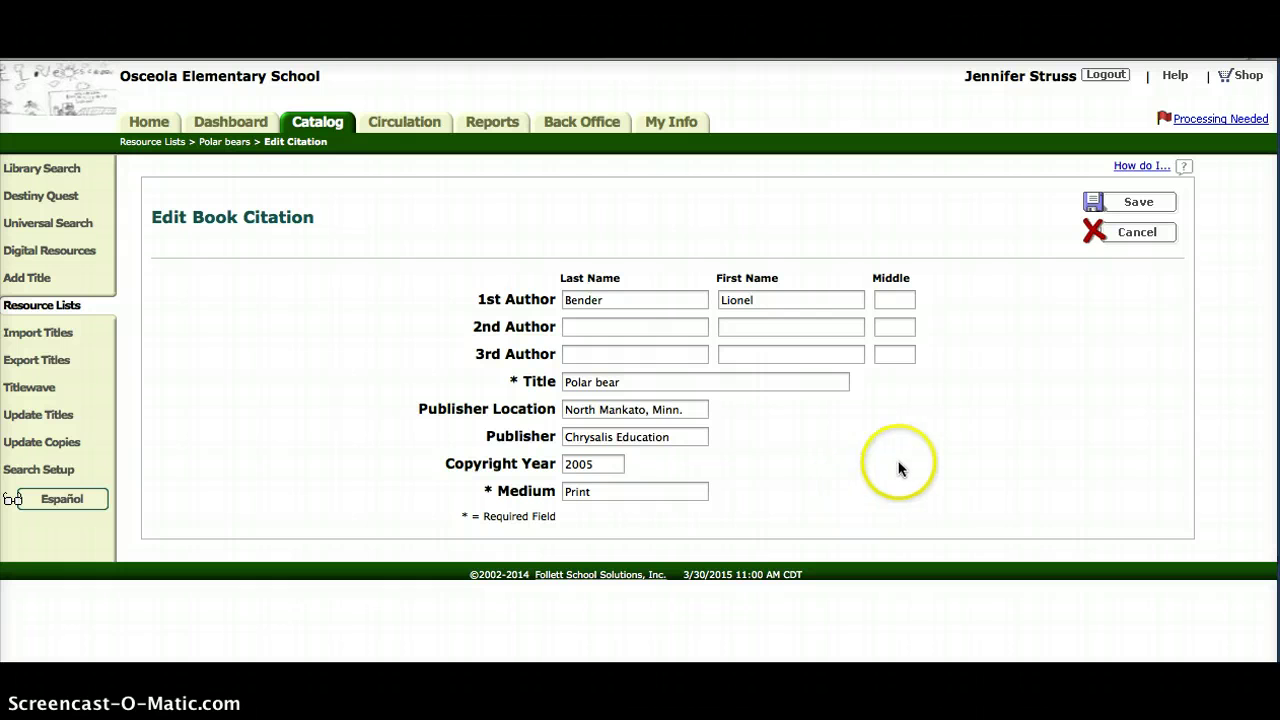
left_click(1128, 204)
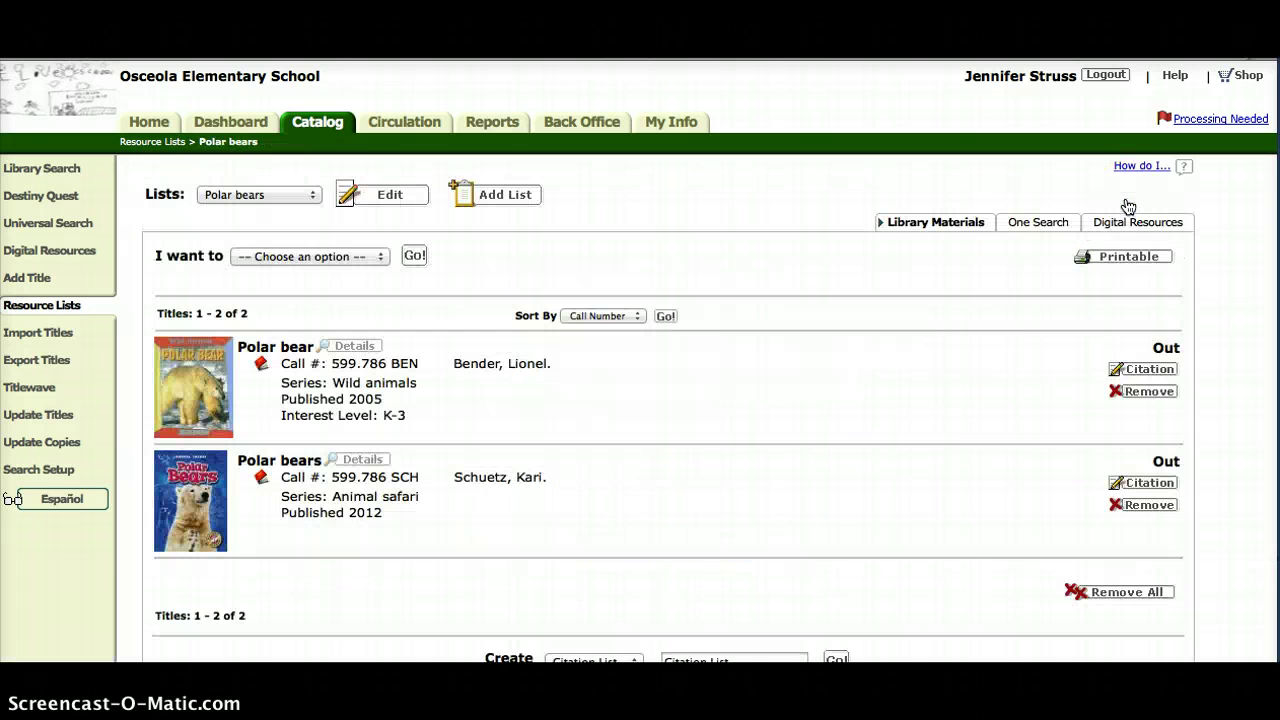
- Return to the overview of all own resource lists and open Destiny Quest from the catalog
scroll(970, 398, "down", 1)
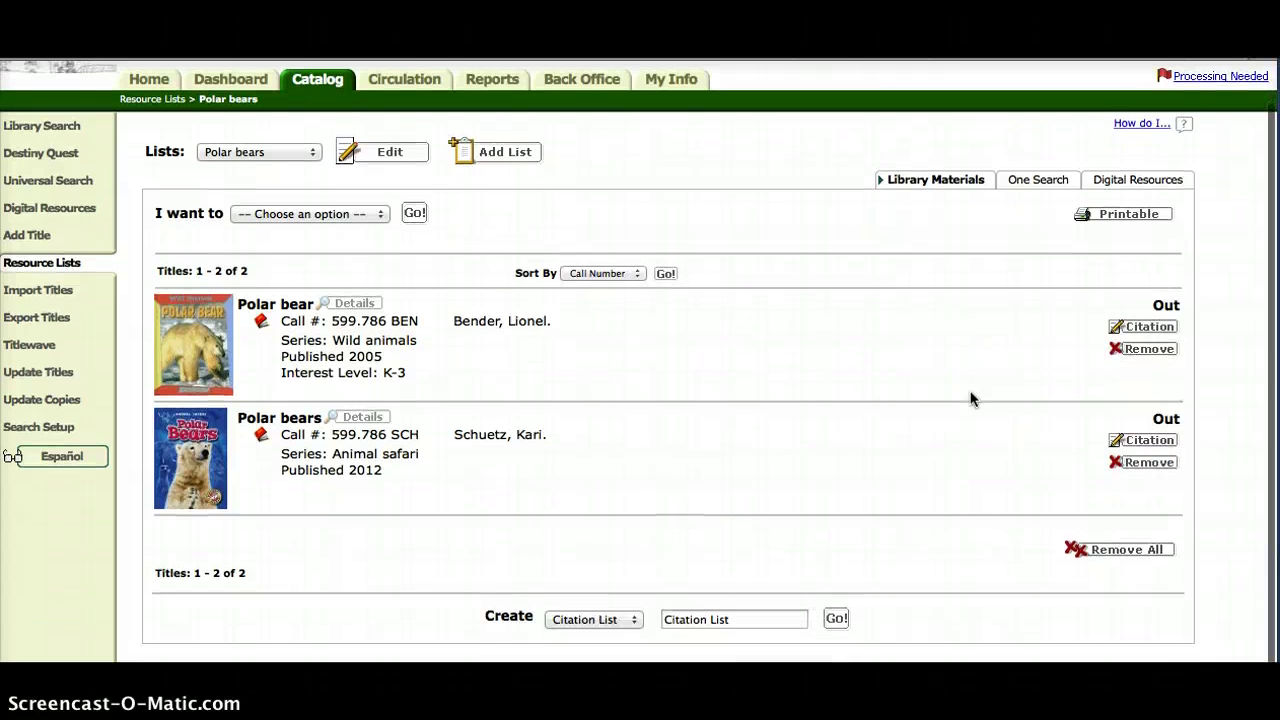
scroll(970, 398, "up", 1)
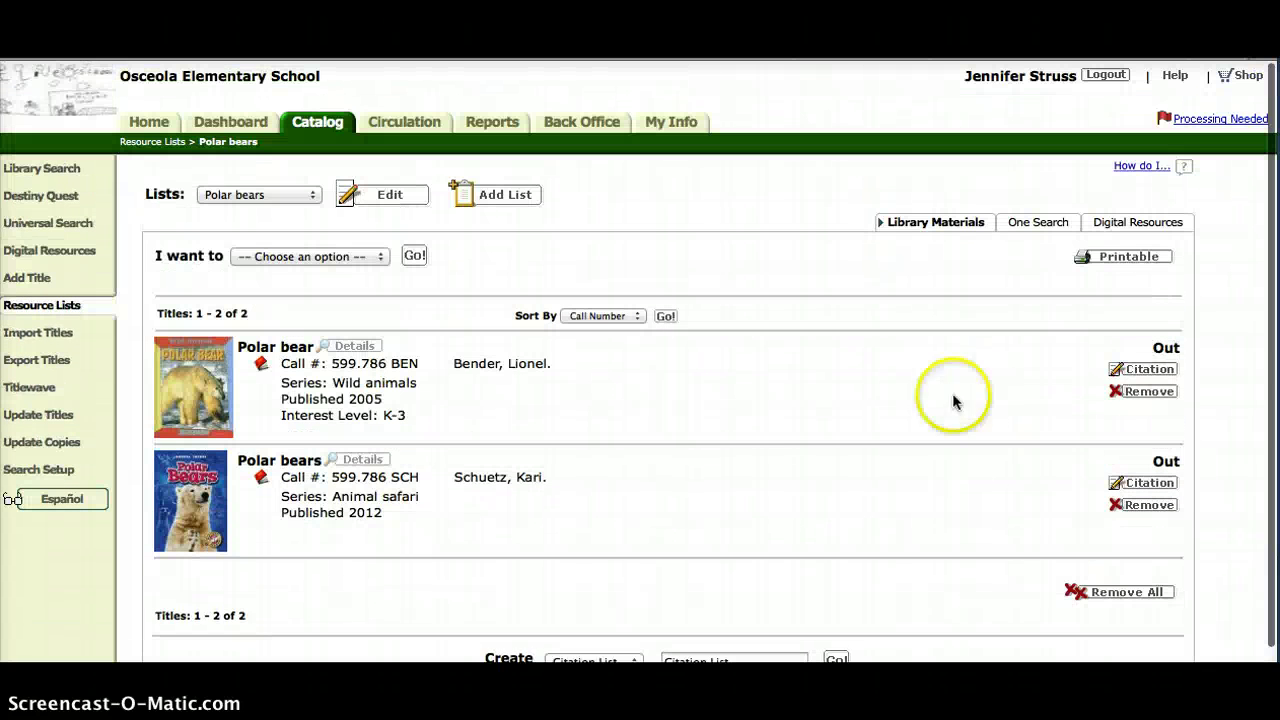
left_click(46, 310)
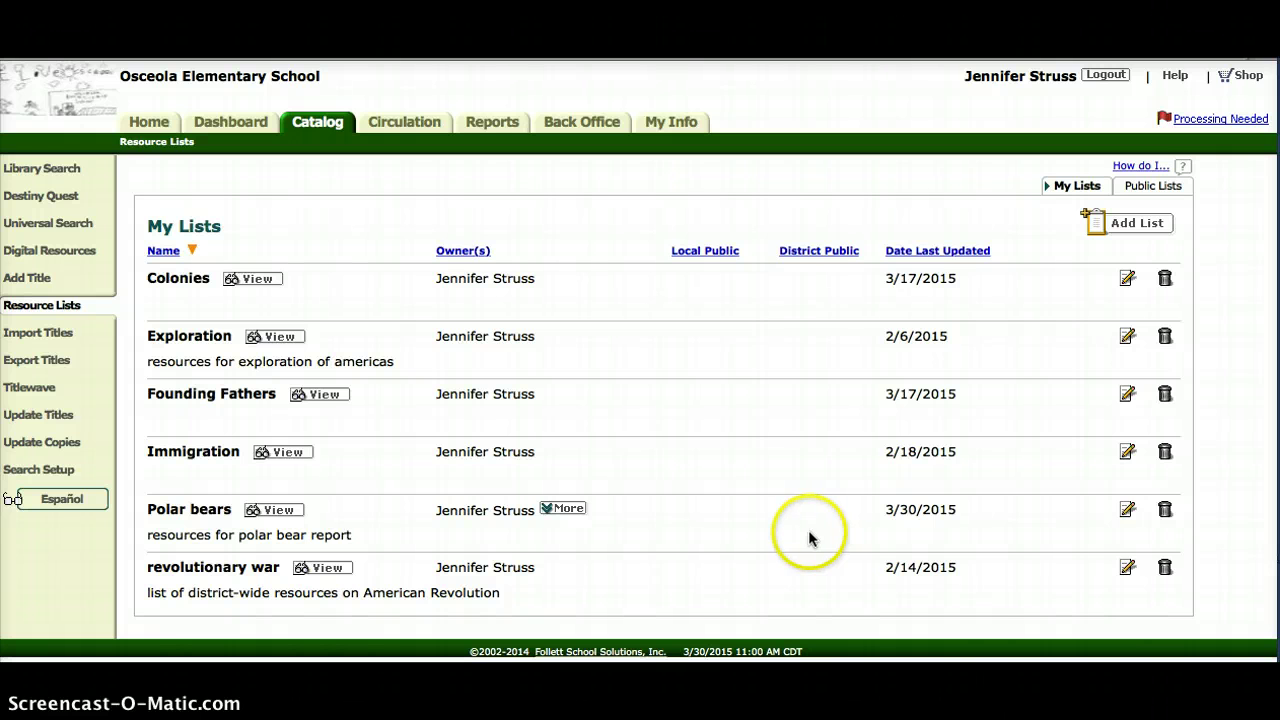
left_click(66, 205)
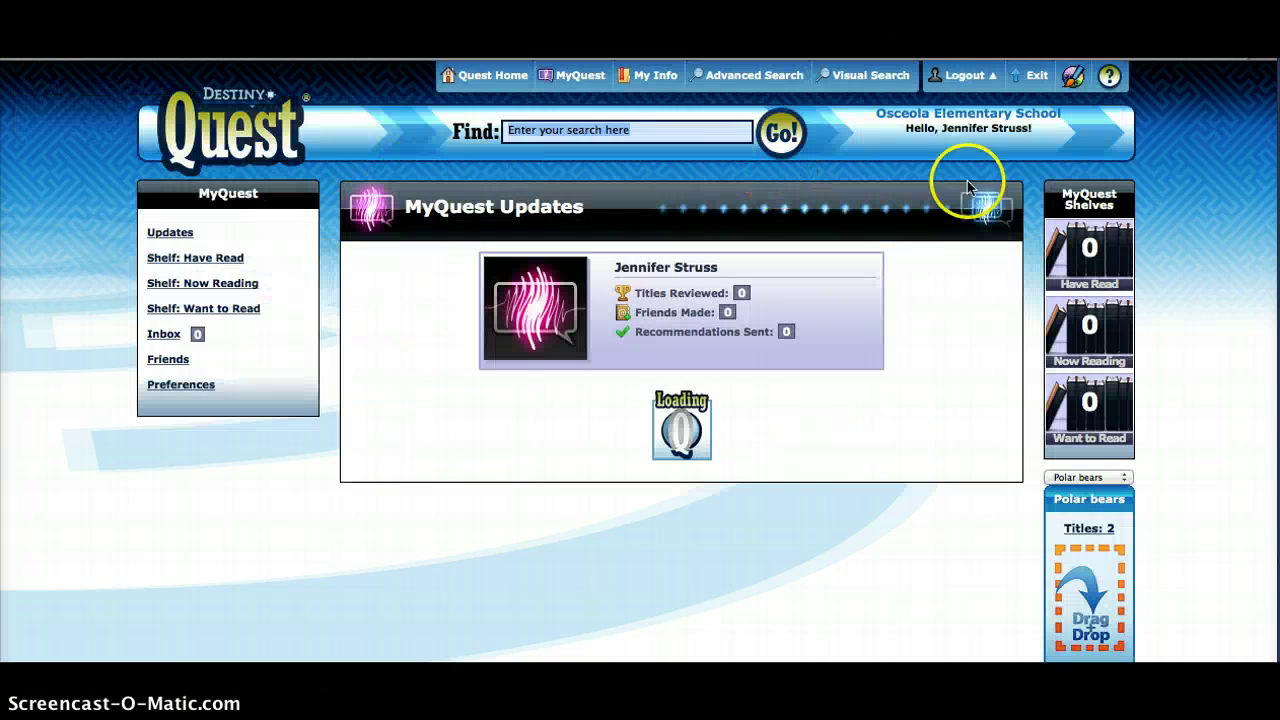